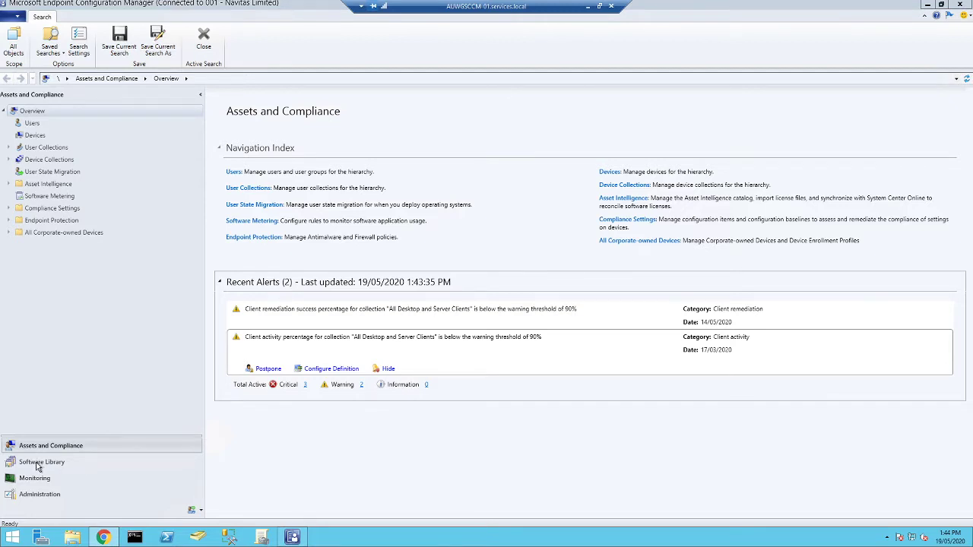
Step: Open the Global Tier 1 Applications folder in the Software Library and select Zoom Client v5.0.3 & MS Plugin for Outlook v5.0.2
{"action": "left_click", "coordinate": [38, 464]}
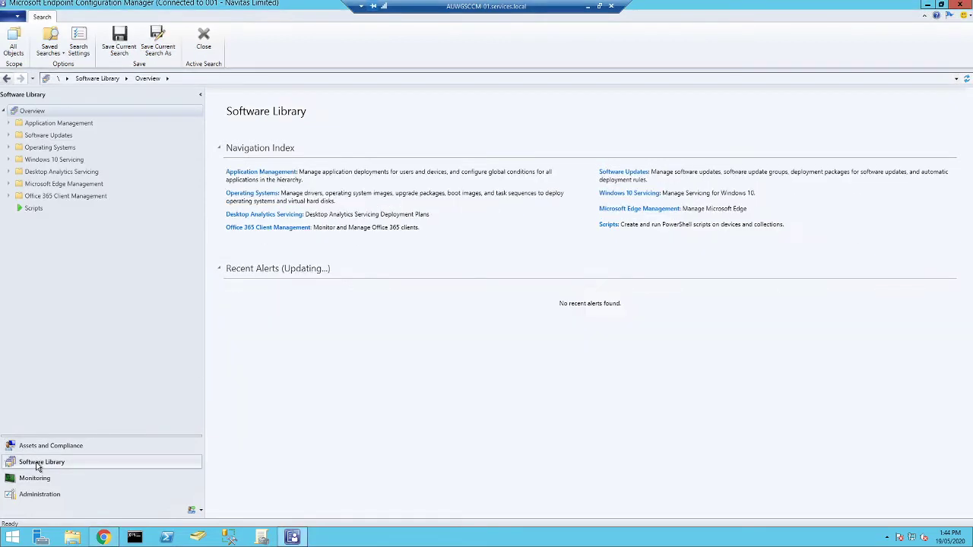
{"action": "left_click", "coordinate": [9, 124]}
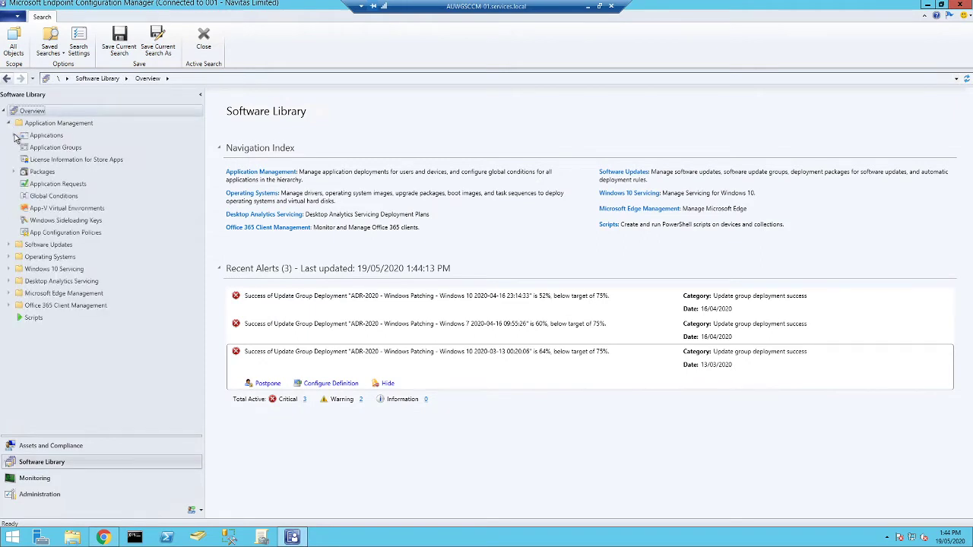
{"action": "left_click", "coordinate": [14, 135]}
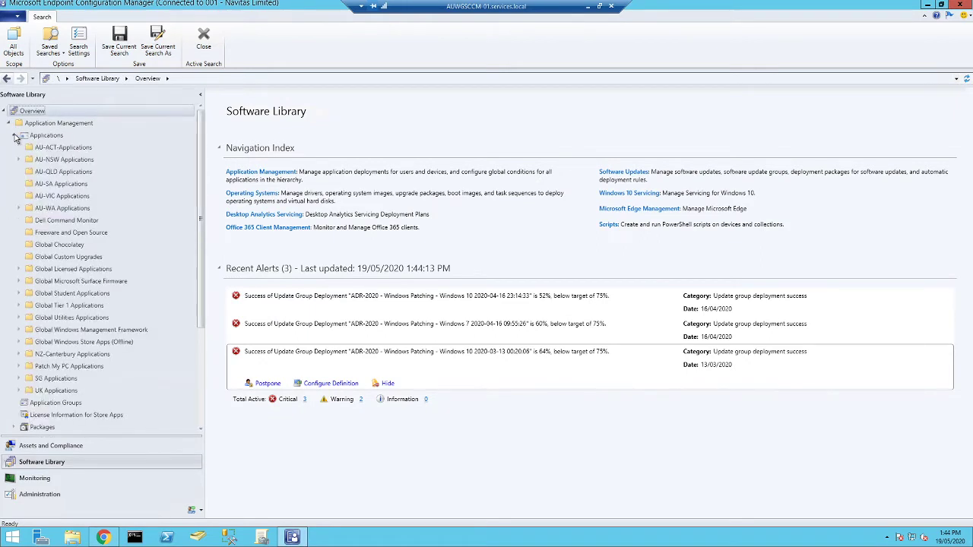
{"action": "left_click", "coordinate": [44, 307]}
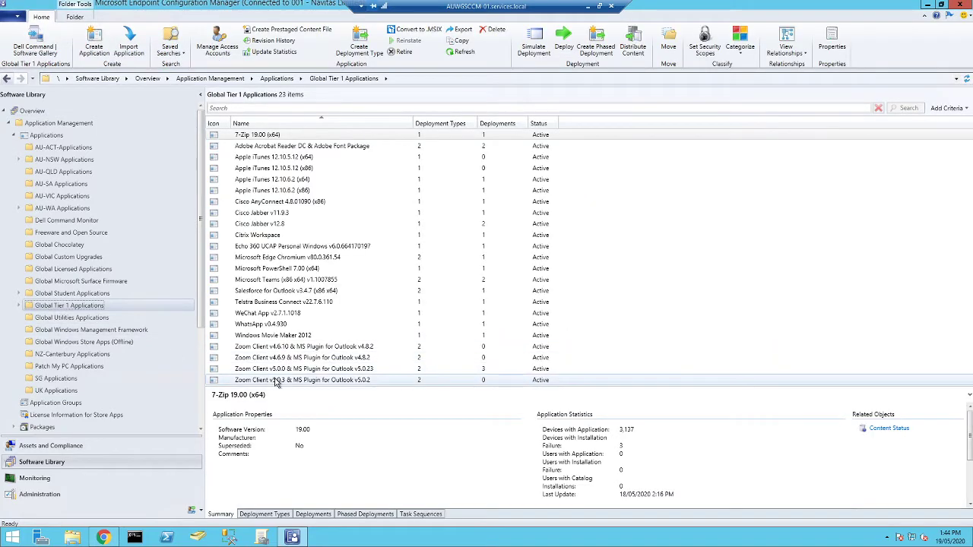
{"action": "left_click", "coordinate": [276, 383]}
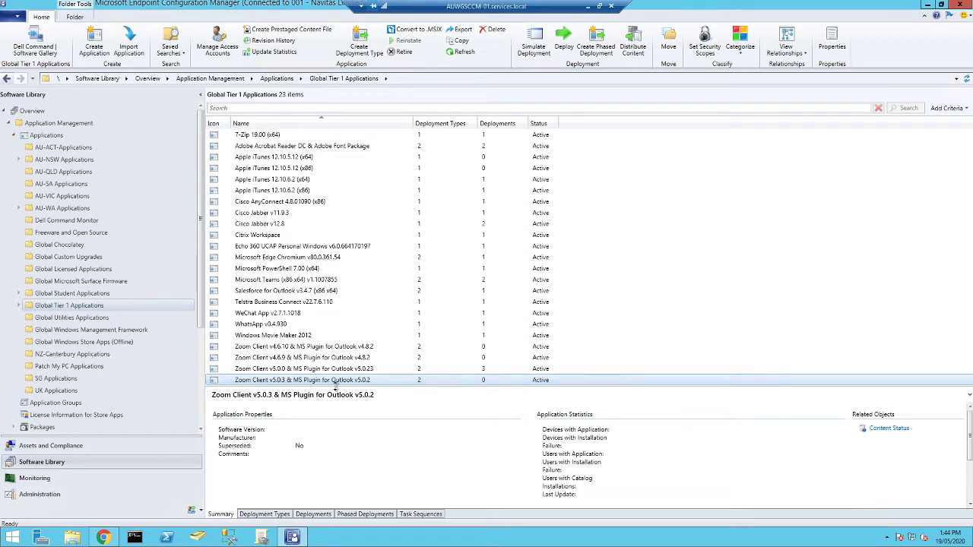
Step: Check the Zoom Client v5.0.3 content summary and open its detailed content status showing the distribution errors
{"action": "scroll", "coordinate": [344, 462], "scroll_direction": "down", "scroll_amount": 2}
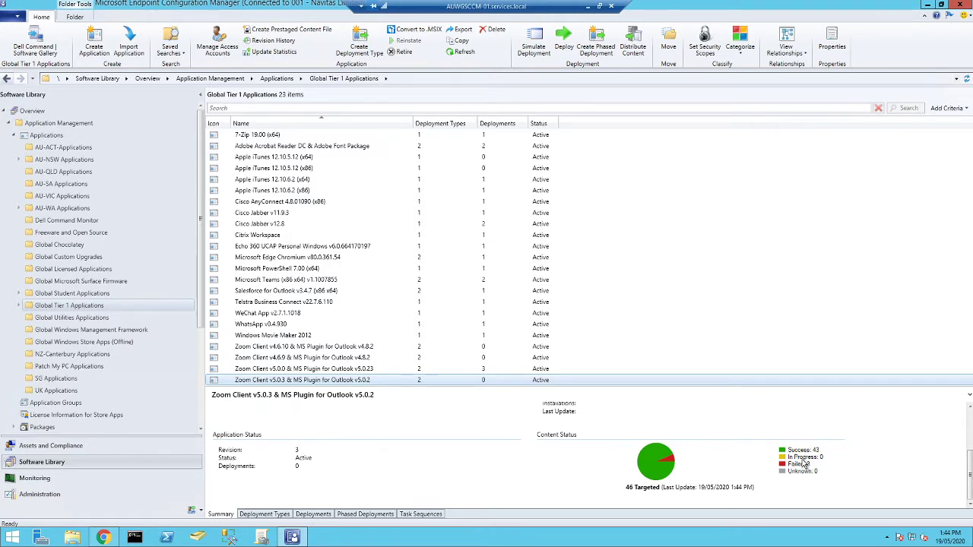
{"action": "scroll", "coordinate": [897, 426], "scroll_direction": "up", "scroll_amount": 2}
{"action": "scroll", "coordinate": [901, 456], "scroll_direction": "down", "scroll_amount": 2}
{"action": "scroll", "coordinate": [897, 456], "scroll_direction": "up", "scroll_amount": 2}
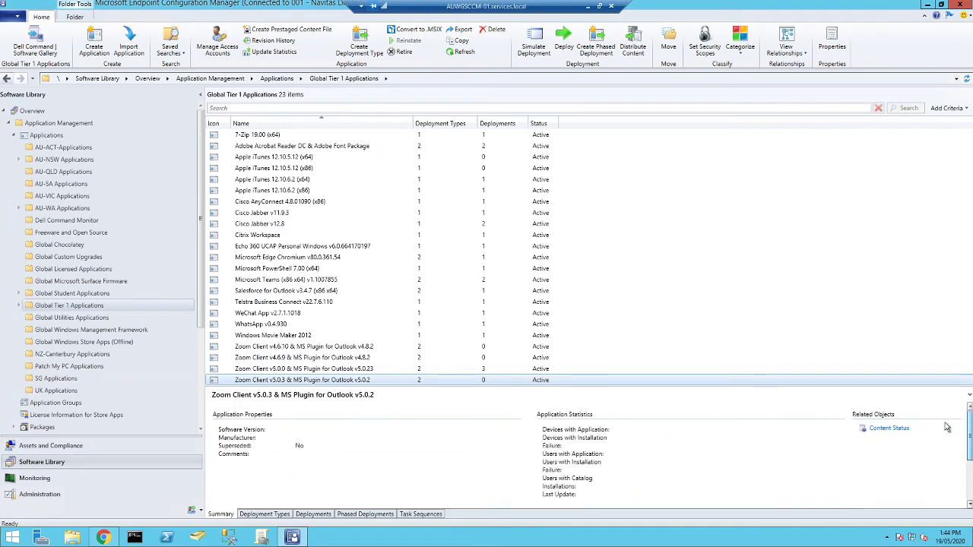
{"action": "left_click", "coordinate": [880, 430]}
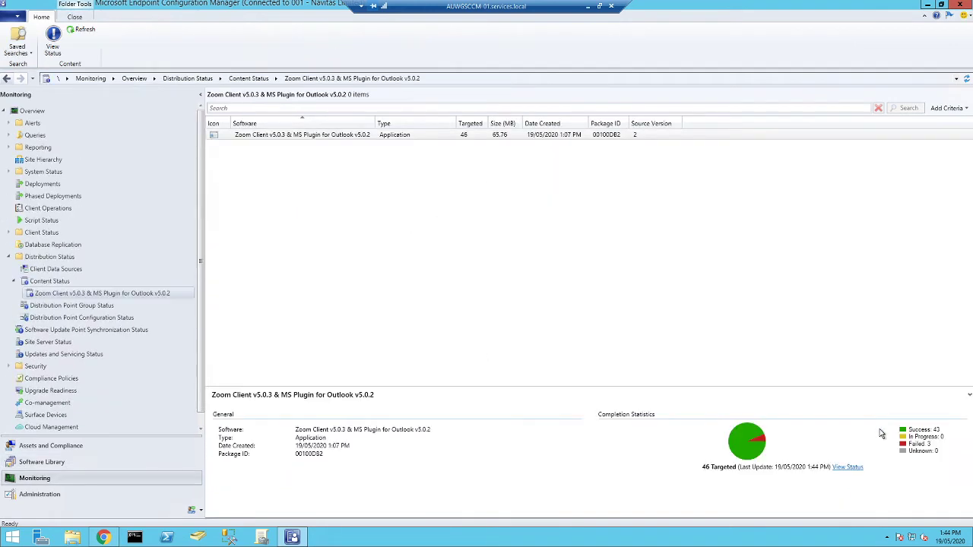
{"action": "left_click", "coordinate": [850, 469]}
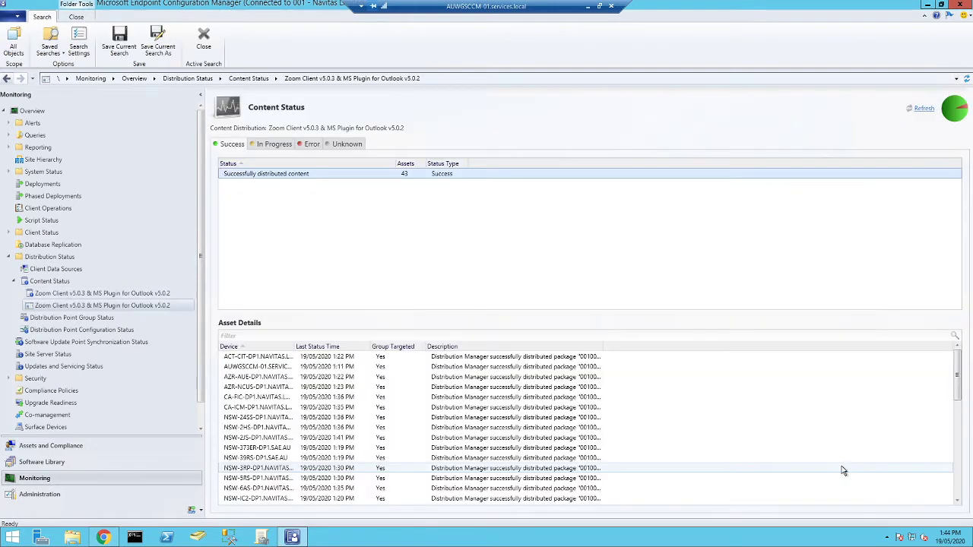
{"action": "left_click", "coordinate": [307, 149]}
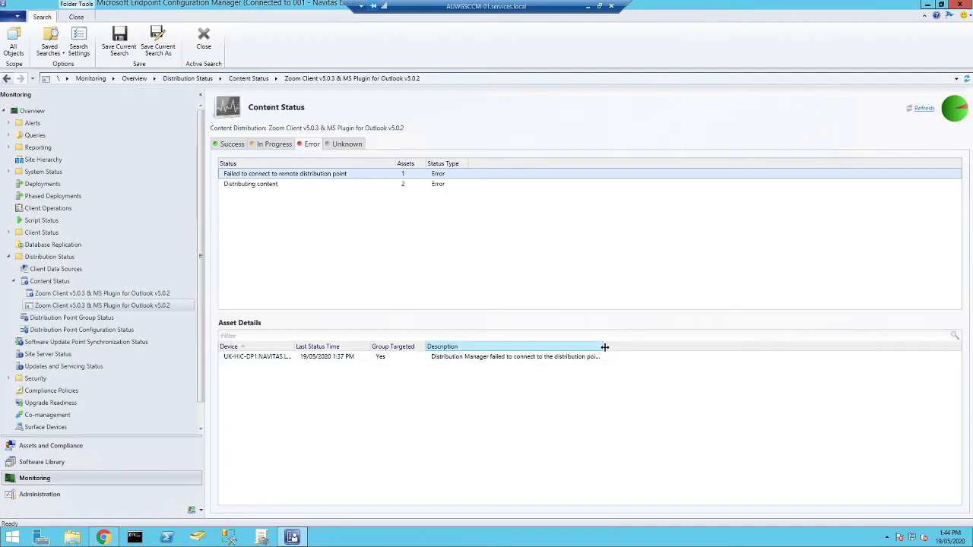
Step: Widen the error description and redistribute the content to the UK-HIC-DP1 distribution point
{"action": "left_click_drag", "start_coordinate": [604, 347], "coordinate": [688, 346]}
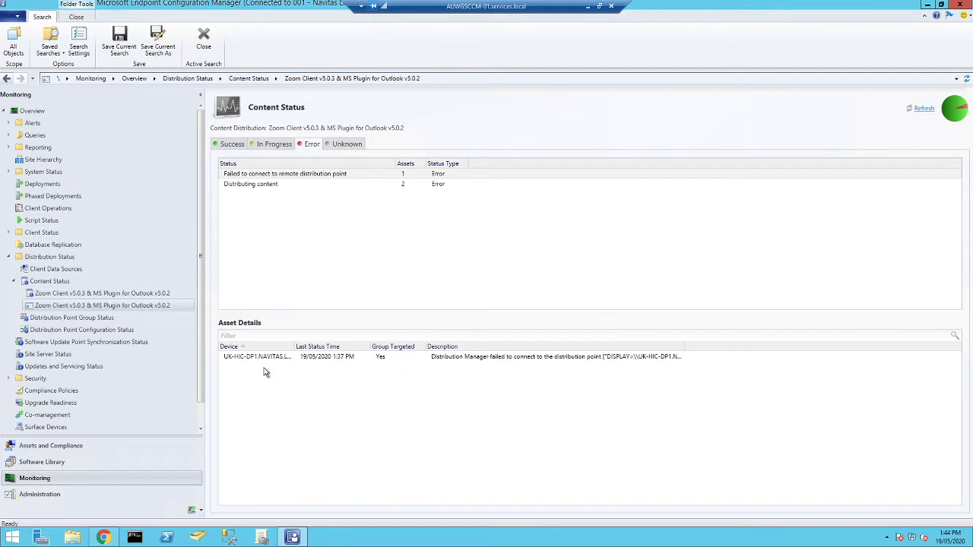
{"action": "right_click", "coordinate": [292, 358]}
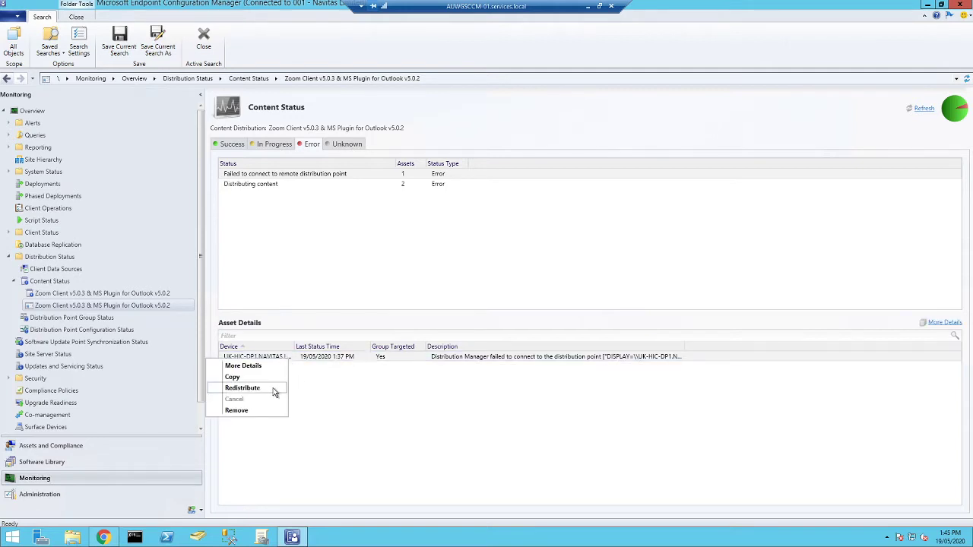
{"action": "left_click", "coordinate": [274, 390]}
{"action": "left_click", "coordinate": [522, 319]}
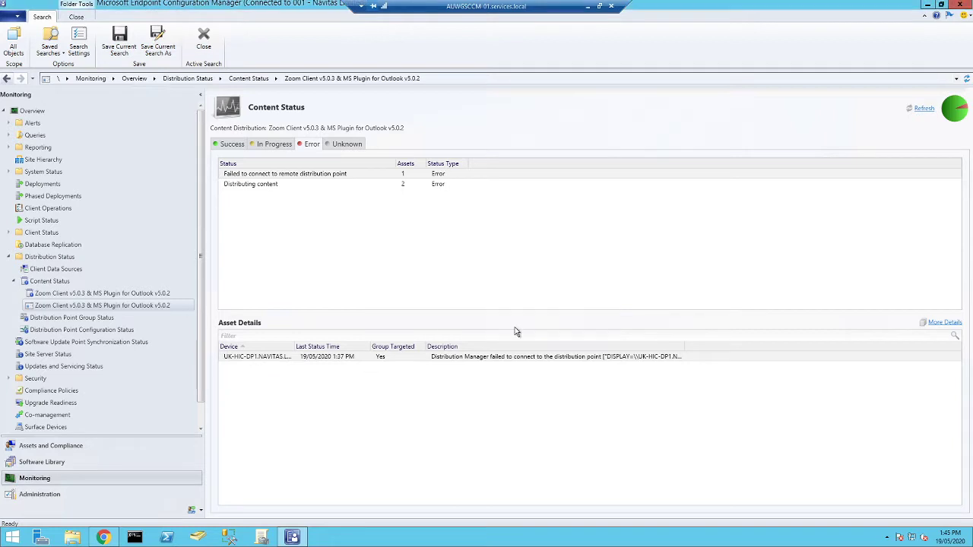
Step: Under the "Distributing content" error, widen the description column and redistribute the package to the VIC-235NR-DP1 distribution point
{"action": "left_click", "coordinate": [263, 187]}
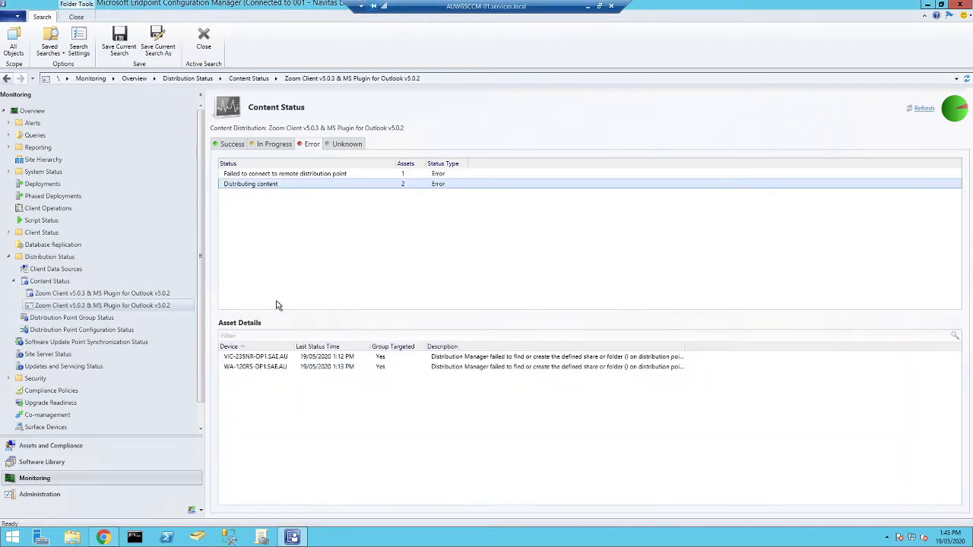
{"action": "left_click", "coordinate": [290, 358]}
{"action": "left_click_drag", "start_coordinate": [685, 344], "coordinate": [791, 341]}
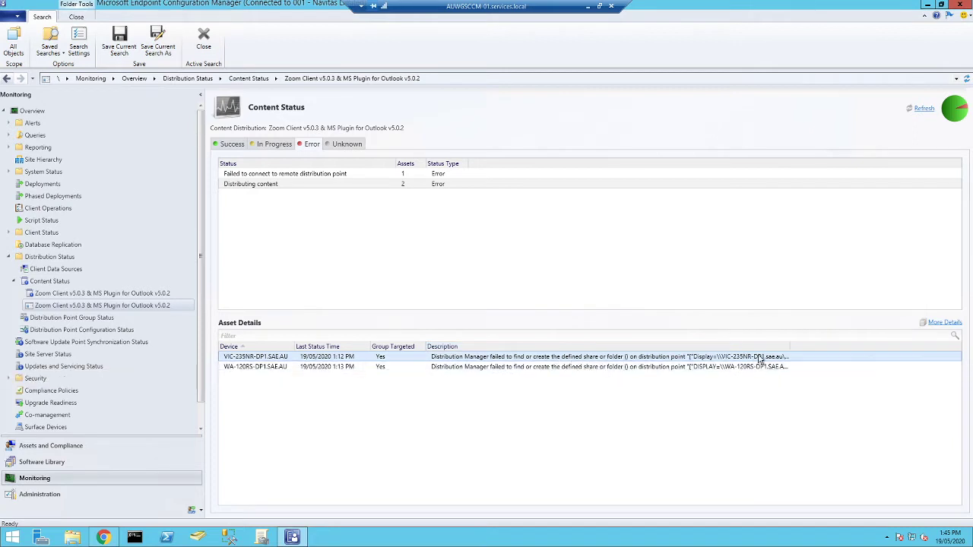
{"action": "left_click_drag", "start_coordinate": [791, 346], "coordinate": [864, 347]}
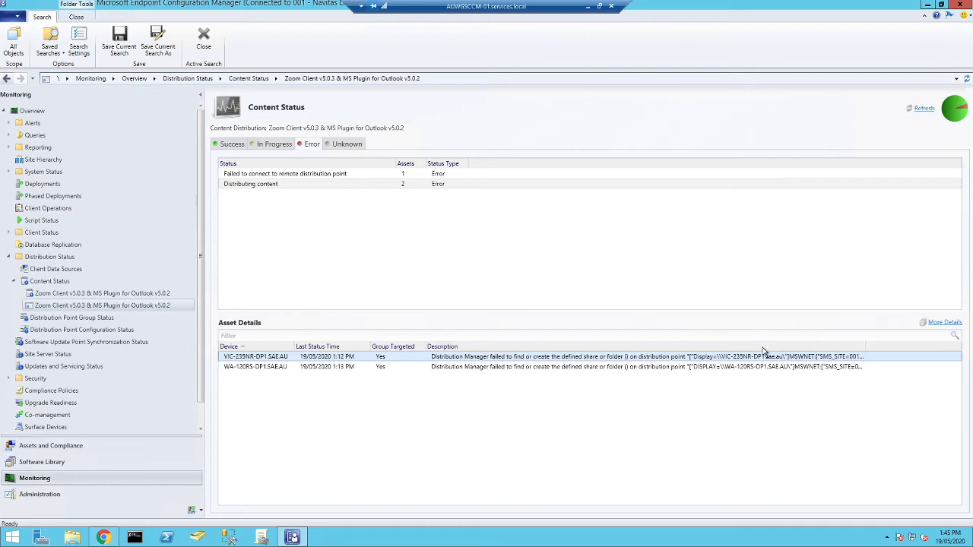
{"action": "right_click", "coordinate": [706, 360]}
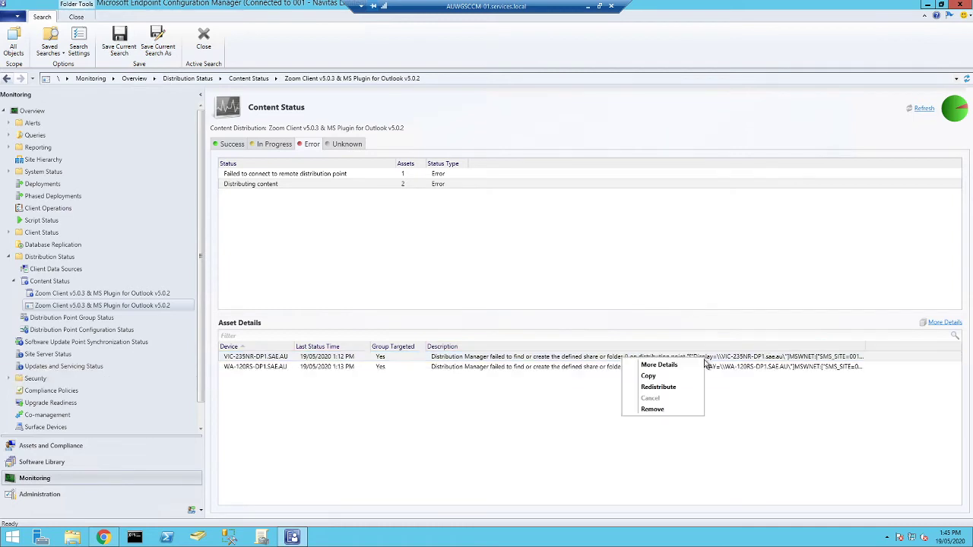
{"action": "left_click", "coordinate": [664, 392]}
{"action": "left_click", "coordinate": [536, 313]}
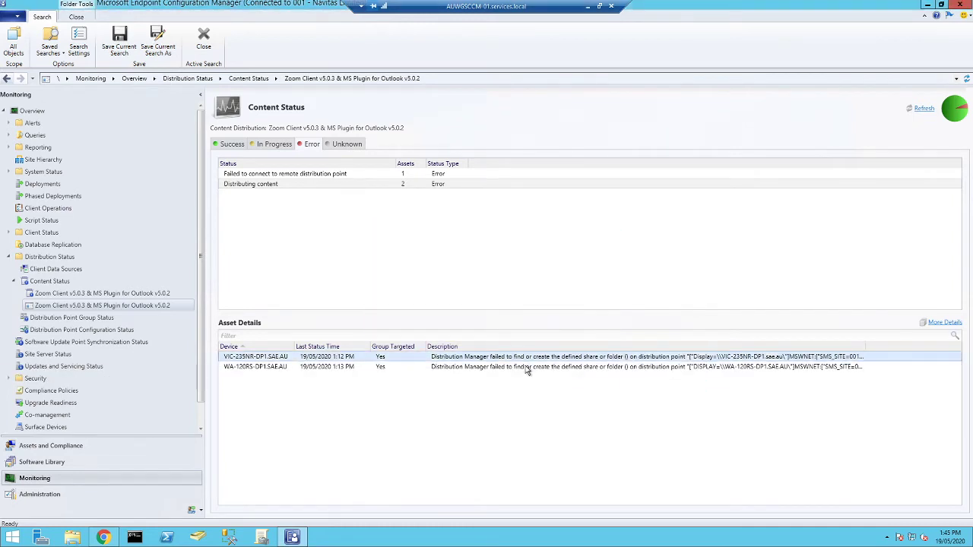
Step: Redistribute the package to the WA-120RS-DP1 distribution point and confirm the action
{"action": "left_click", "coordinate": [524, 368]}
{"action": "right_click", "coordinate": [523, 368]}
{"action": "left_click", "coordinate": [494, 401]}
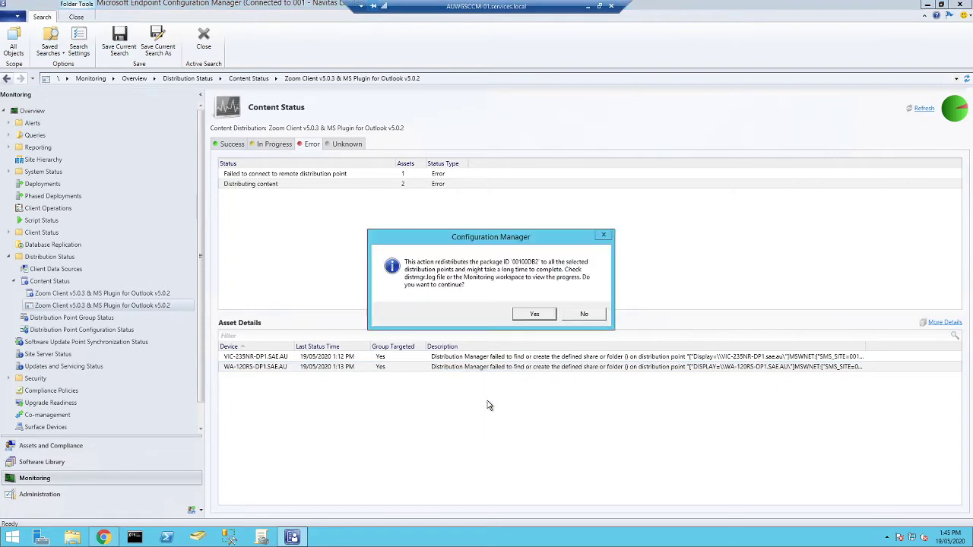
{"action": "left_click", "coordinate": [535, 314]}
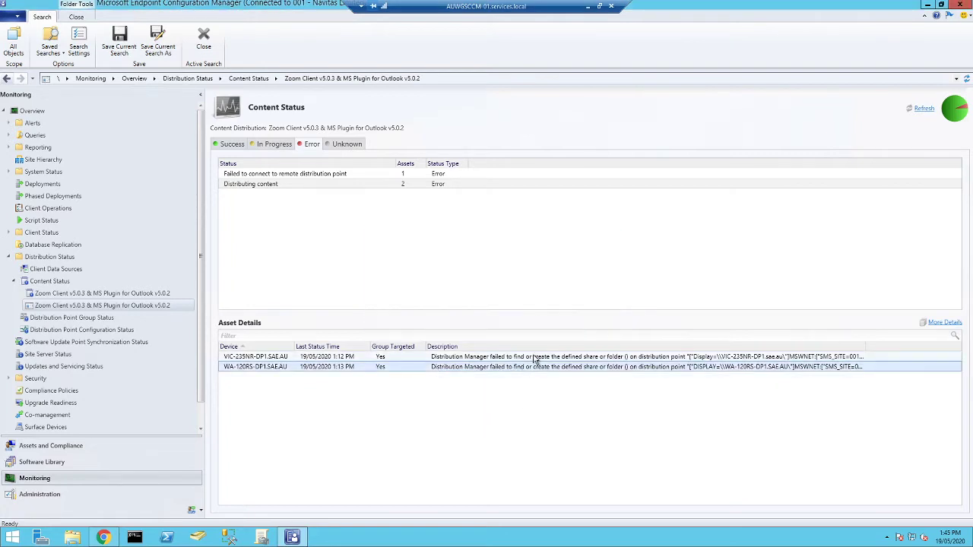
Step: Return to the Software Library, start deploying Zoom Client v5.0.3 & MS Plugin for Outlook v5.0.2, and open the target collection selection
{"action": "left_click", "coordinate": [45, 469]}
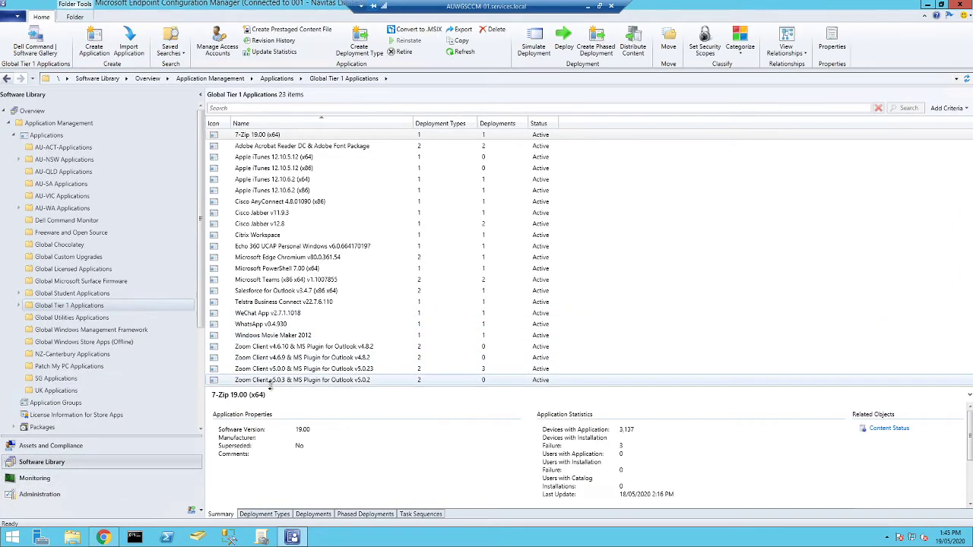
{"action": "left_click", "coordinate": [274, 383]}
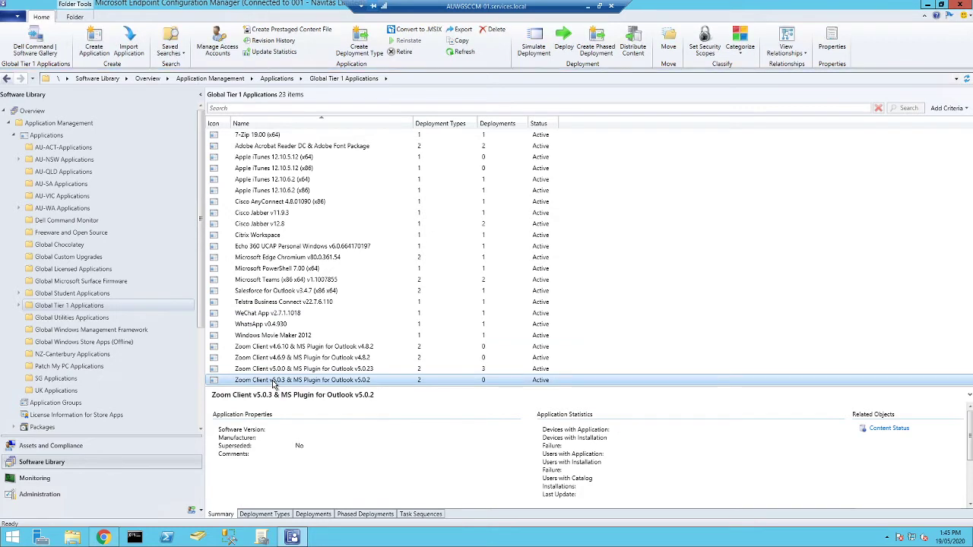
{"action": "right_click", "coordinate": [274, 384]}
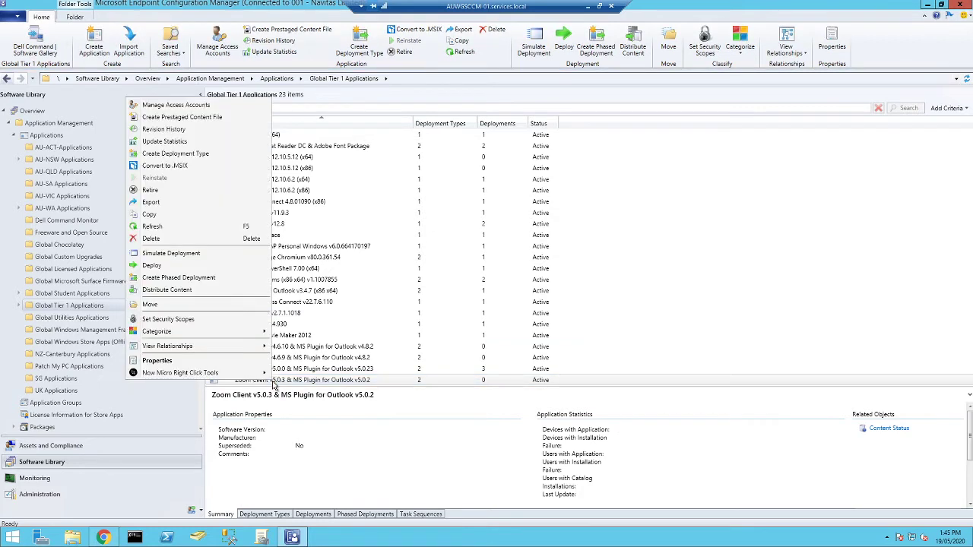
{"action": "left_click", "coordinate": [216, 268]}
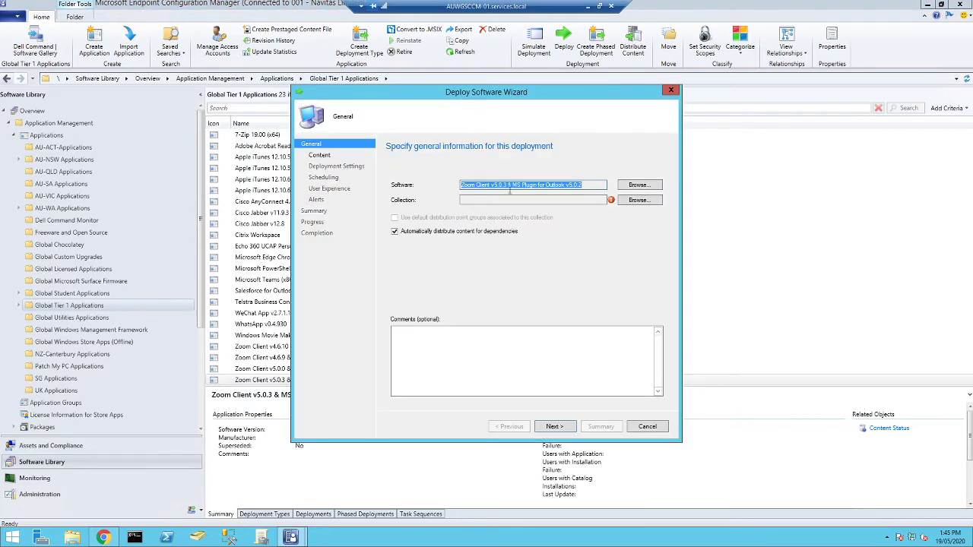
{"action": "left_click", "coordinate": [639, 200]}
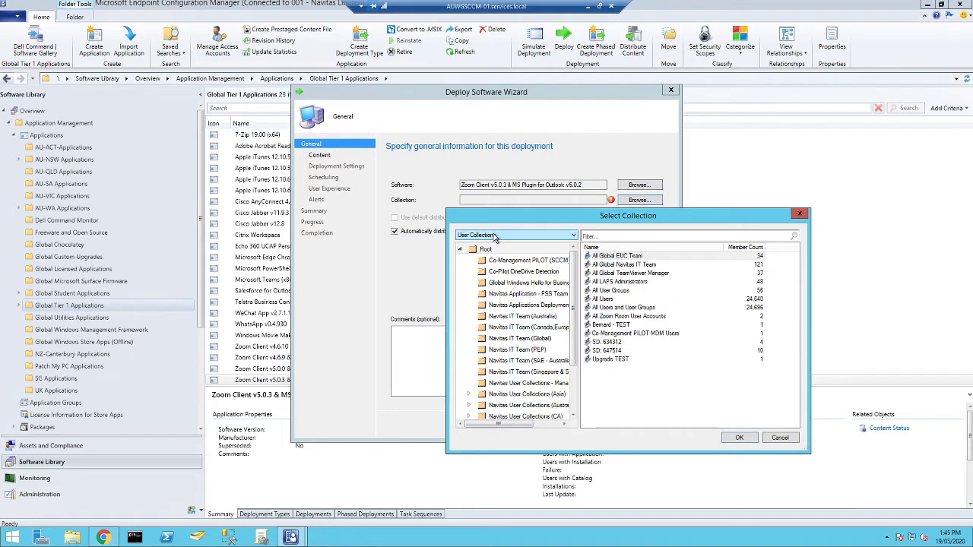
Step: Browse the device collections under Global Application Collections in an enlarged selection window, and return to the user collections
{"action": "left_click", "coordinate": [497, 235]}
{"action": "left_click", "coordinate": [477, 252]}
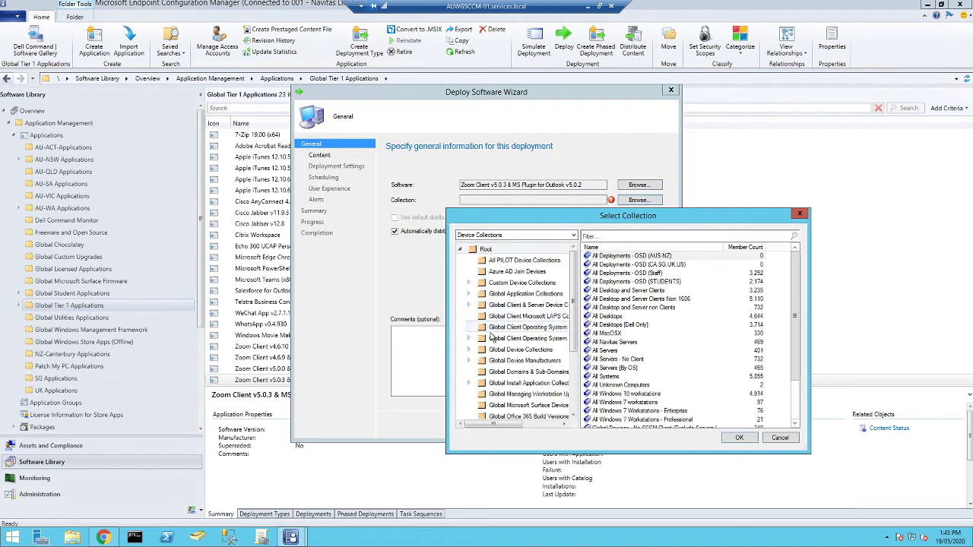
{"action": "left_click", "coordinate": [469, 297]}
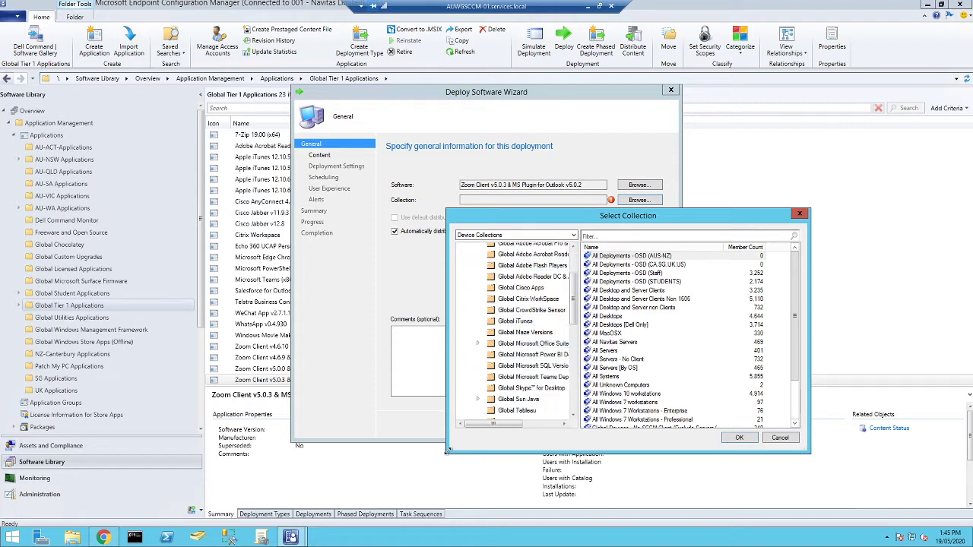
{"action": "left_click_drag", "start_coordinate": [423, 456], "coordinate": [210, 506]}
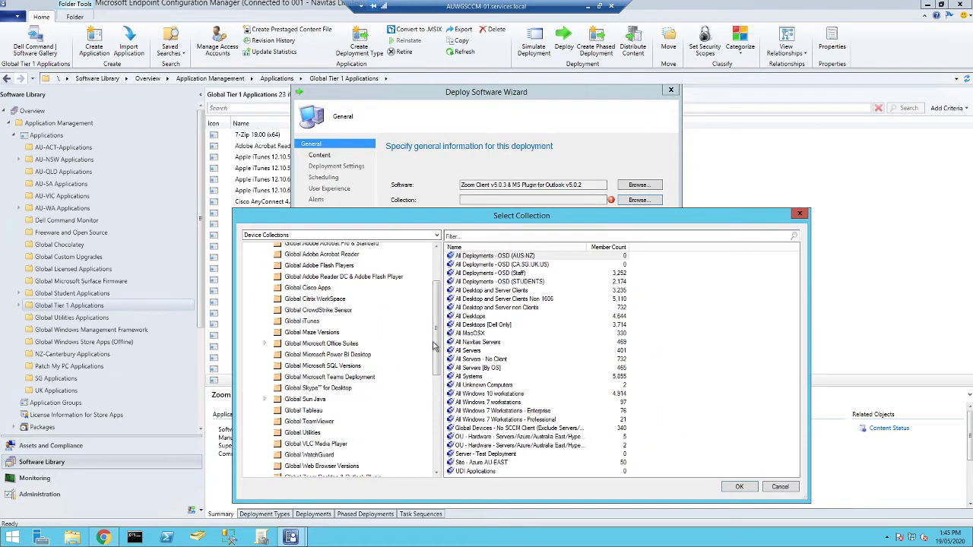
{"action": "left_click_drag", "start_coordinate": [437, 337], "coordinate": [437, 291]}
{"action": "left_click", "coordinate": [401, 238]}
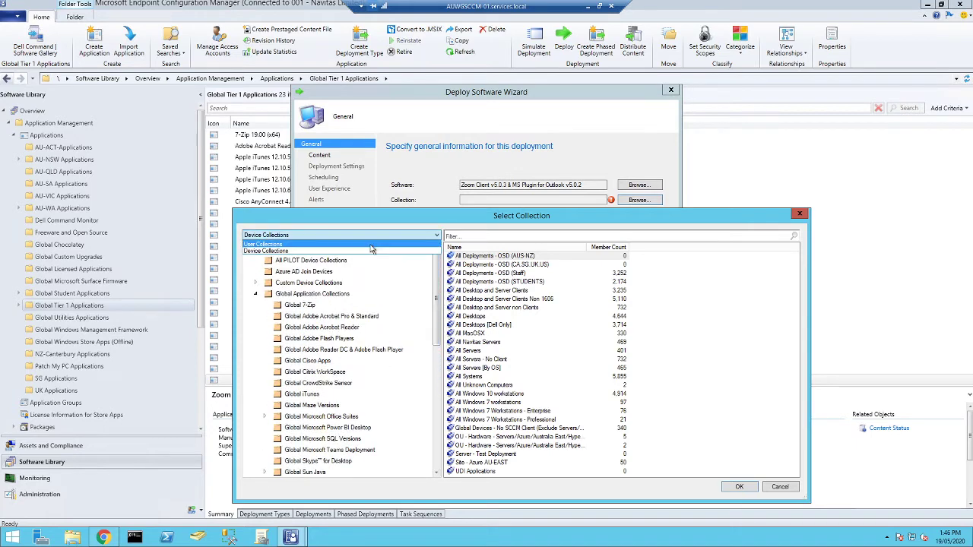
{"action": "left_click", "coordinate": [371, 251]}
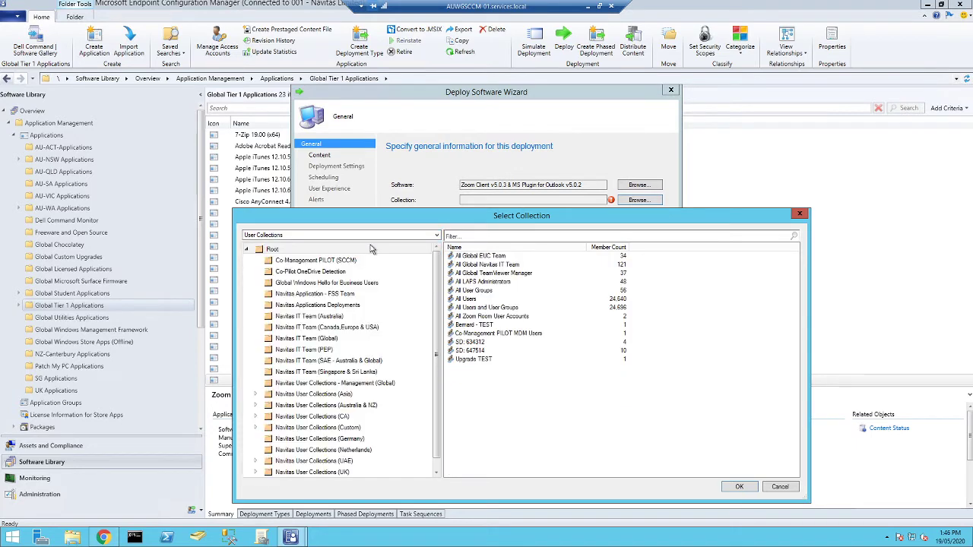
Step: Choose the All Users collection as the deployment target and continue to the content settings
{"action": "left_click", "coordinate": [464, 300]}
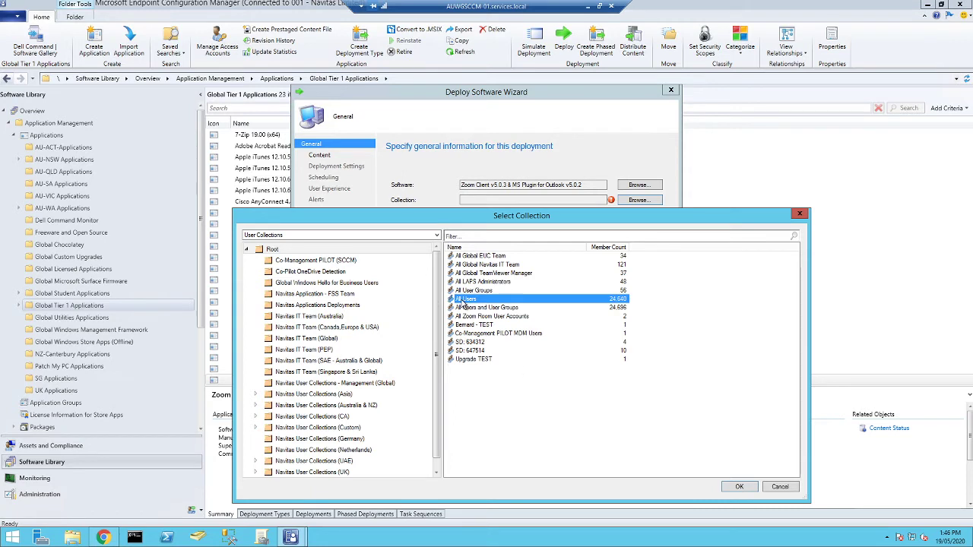
{"action": "left_click", "coordinate": [738, 489]}
{"action": "left_click", "coordinate": [560, 427]}
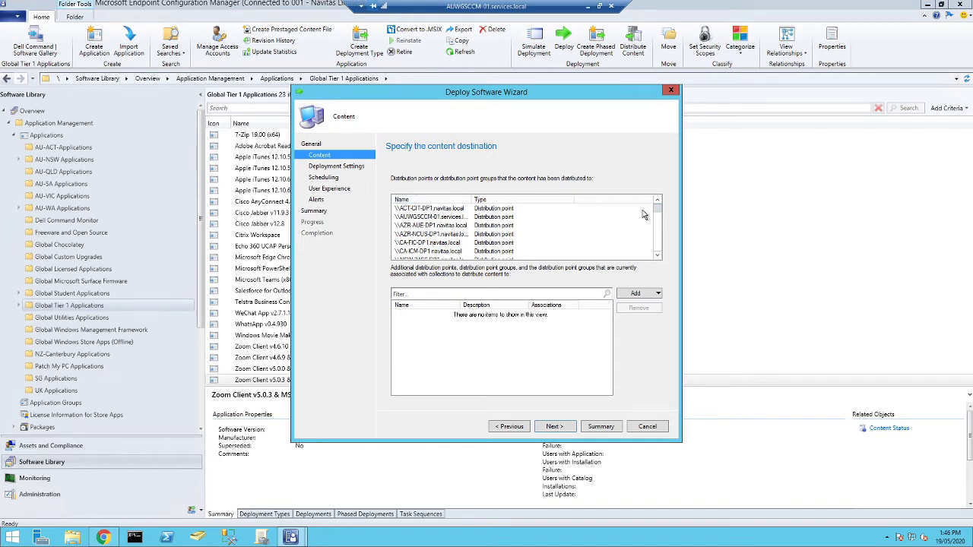
Step: Review the distribution points that hold the content and accept the content destination without adding any
{"action": "scroll", "coordinate": [645, 221], "scroll_direction": "down", "scroll_amount": 3}
{"action": "scroll", "coordinate": [658, 251], "scroll_direction": "up", "scroll_amount": 3}
{"action": "left_click", "coordinate": [554, 430]}
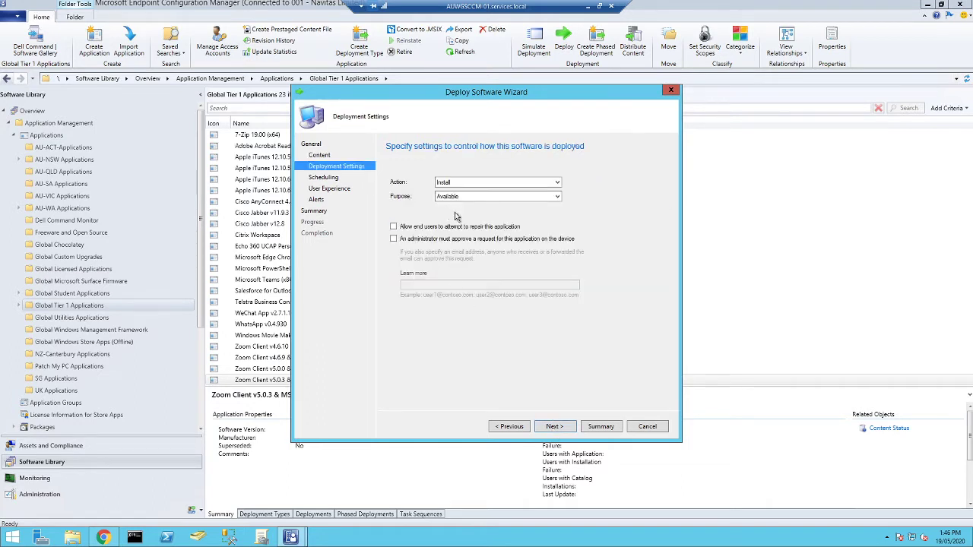
Step: Keep the action Install with purpose Available, and schedule the application to be available at 19/05/2020 3:46 AM UTC
{"action": "left_click", "coordinate": [556, 429]}
{"action": "left_click", "coordinate": [443, 241]}
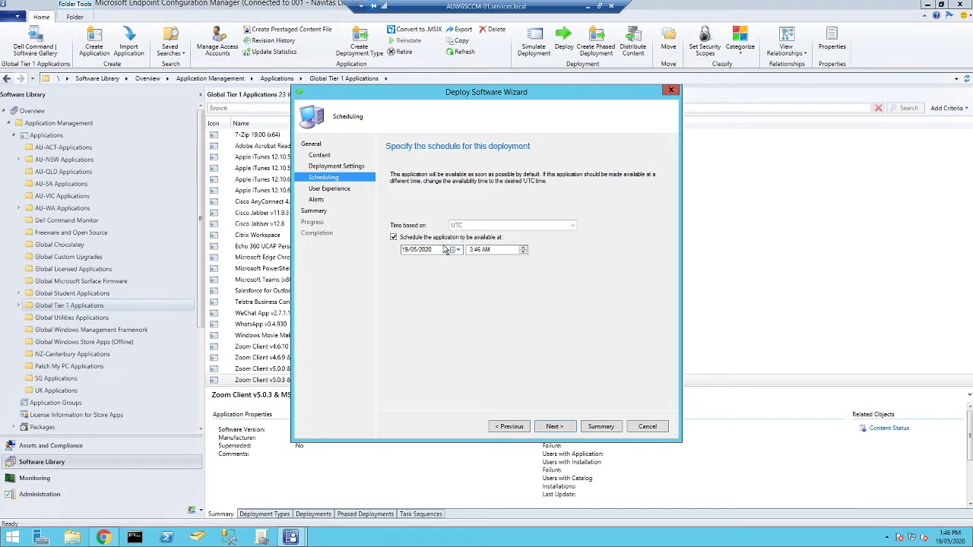
{"action": "left_click", "coordinate": [551, 427]}
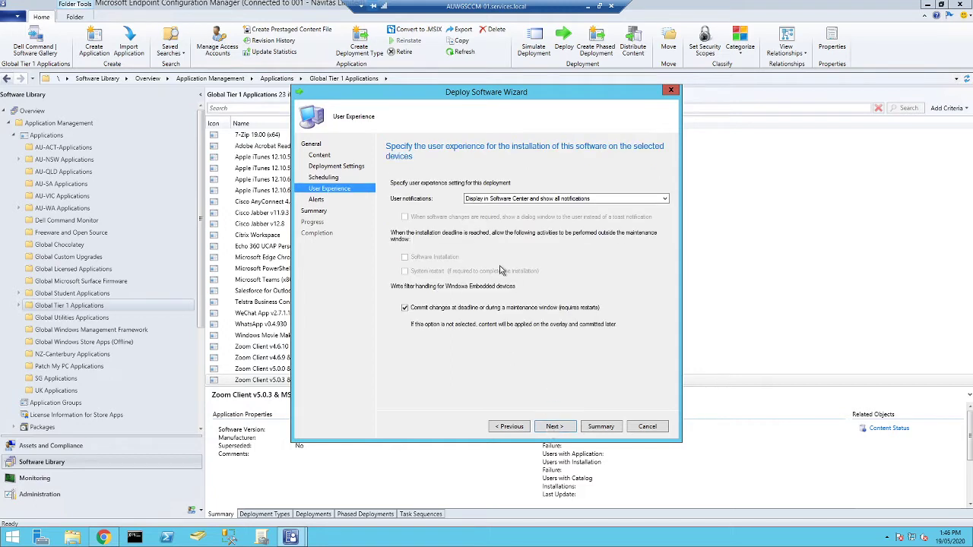
Step: Keep notifications set to display in Software Center and show all notifications, leave the alerts off, and complete the All Users deployment
{"action": "left_click", "coordinate": [487, 201]}
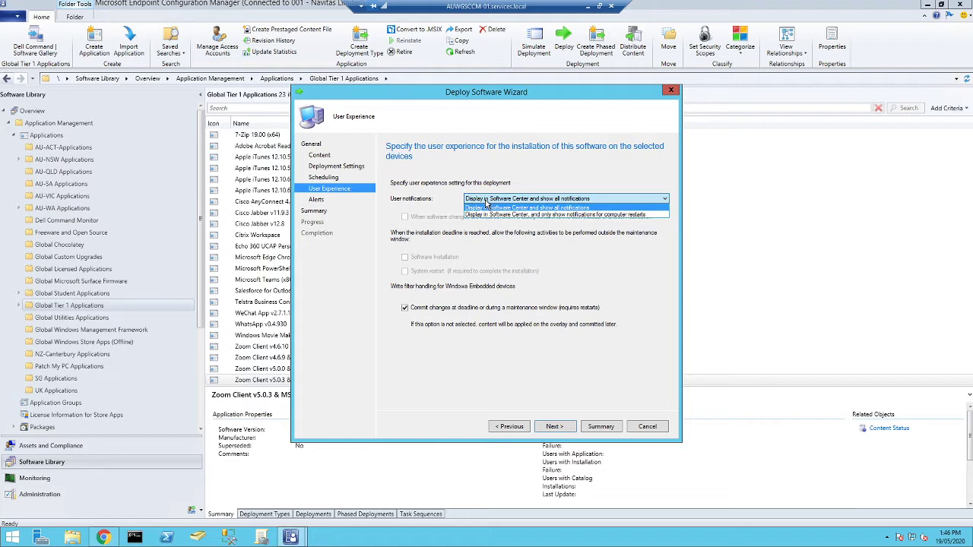
{"action": "left_click", "coordinate": [485, 208]}
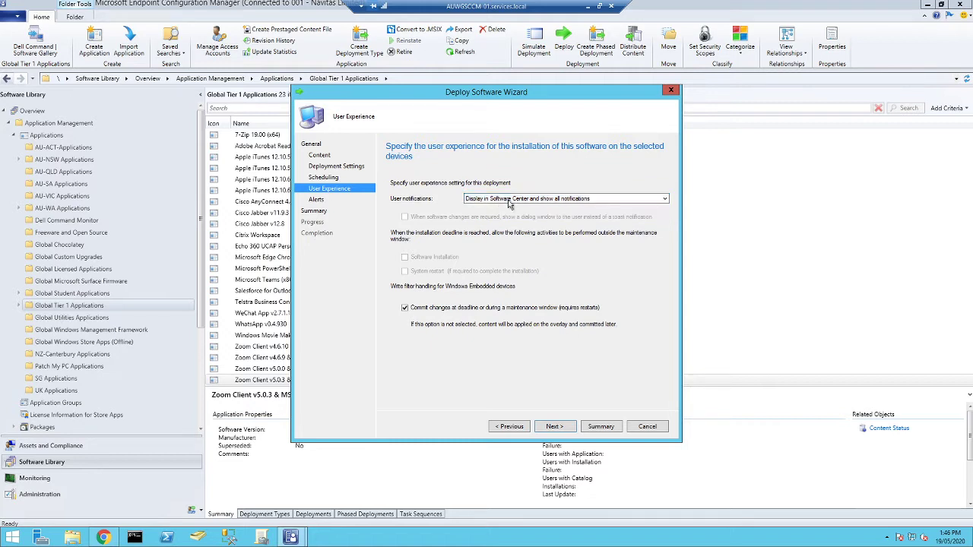
{"action": "left_click", "coordinate": [548, 430]}
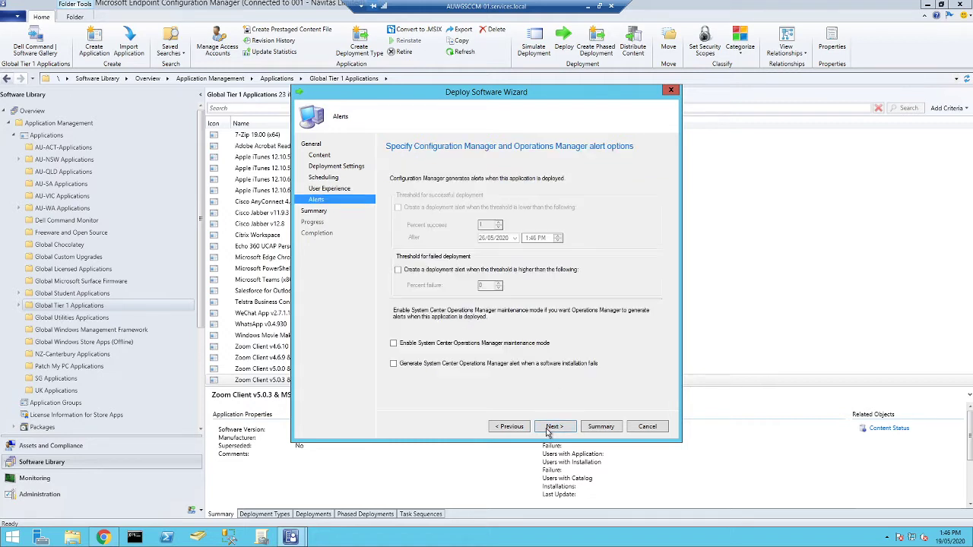
{"action": "left_click", "coordinate": [550, 430]}
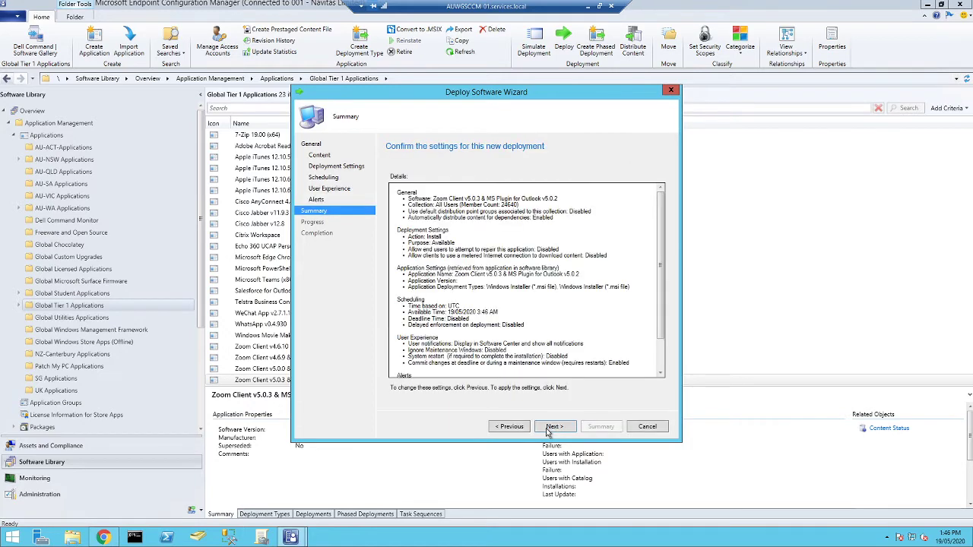
{"action": "left_click", "coordinate": [551, 430]}
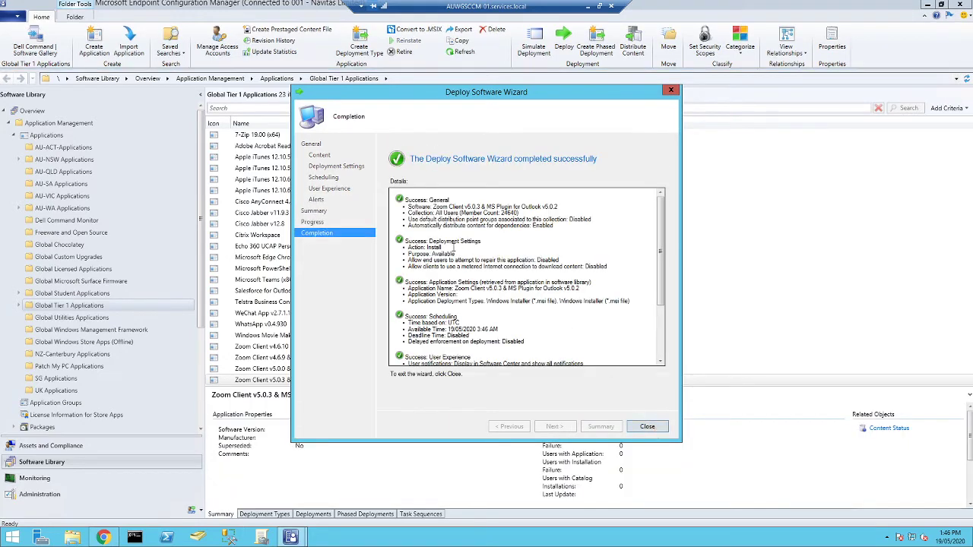
{"action": "left_click", "coordinate": [658, 432]}
Step: Delete the All Users deployment of Zoom Client v5.0.0 & MS Plugin for Outlook v5.0.23
{"action": "left_click", "coordinate": [308, 513]}
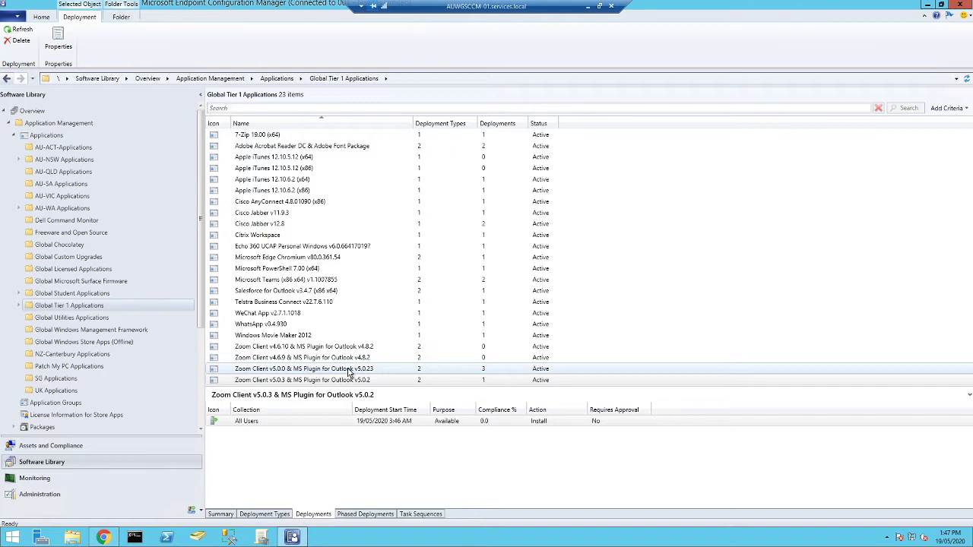
{"action": "left_click", "coordinate": [349, 370]}
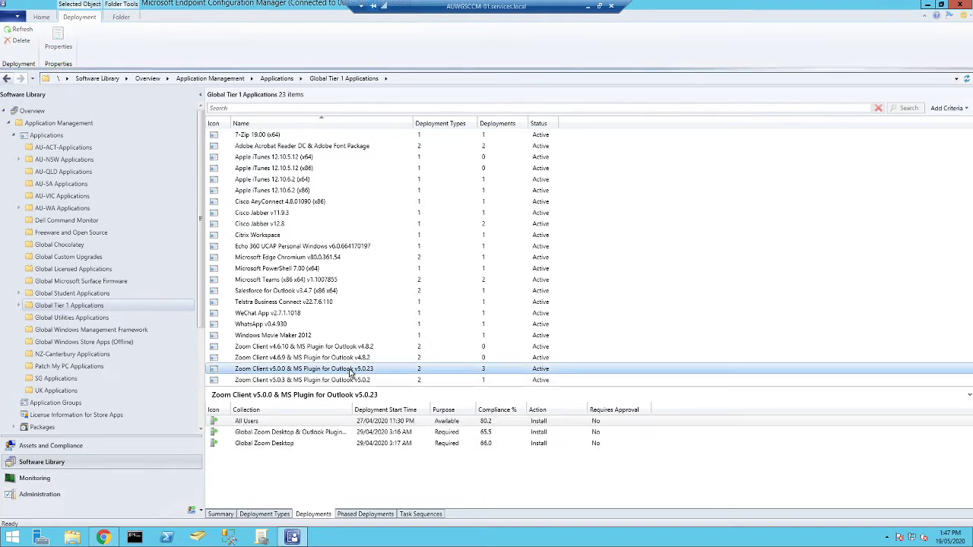
{"action": "left_click", "coordinate": [295, 423]}
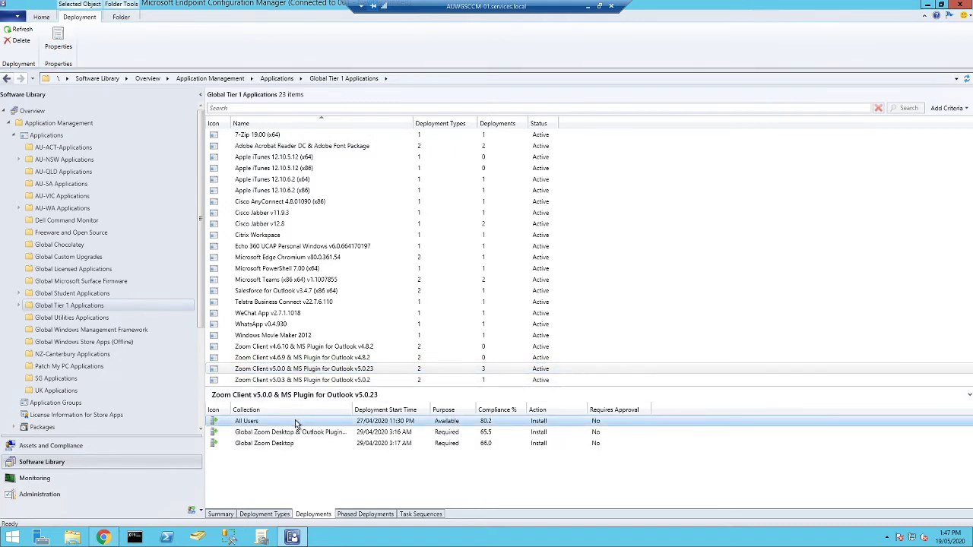
{"action": "right_click", "coordinate": [297, 425]}
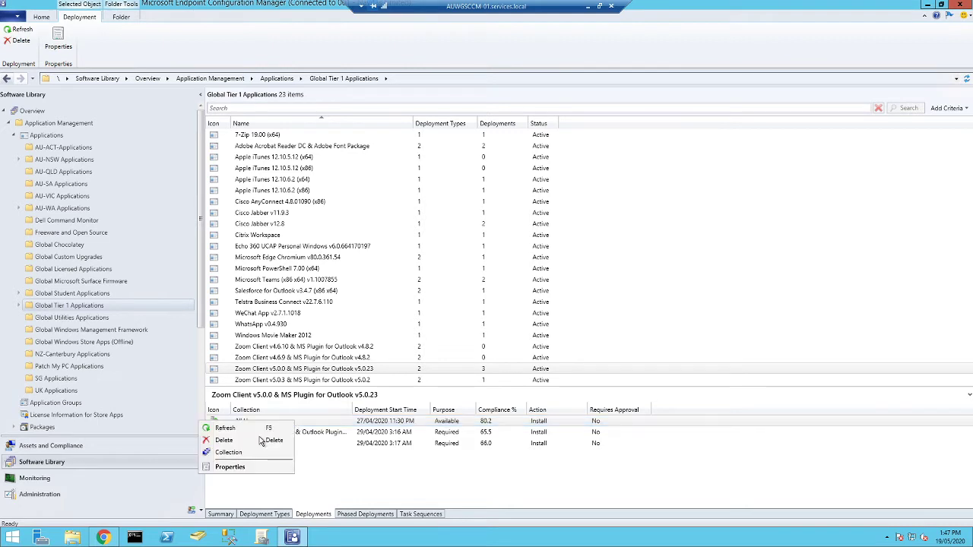
{"action": "left_click", "coordinate": [249, 445]}
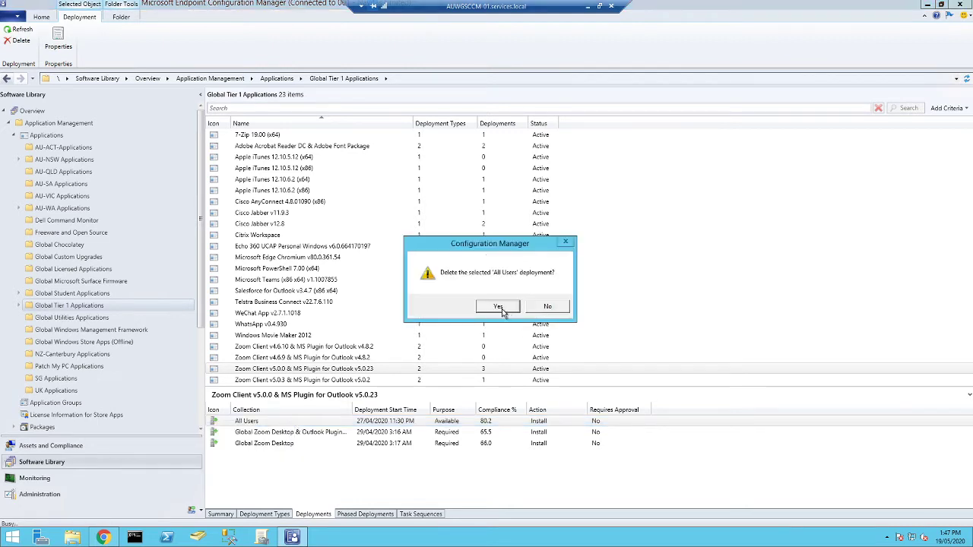
{"action": "left_click", "coordinate": [501, 310]}
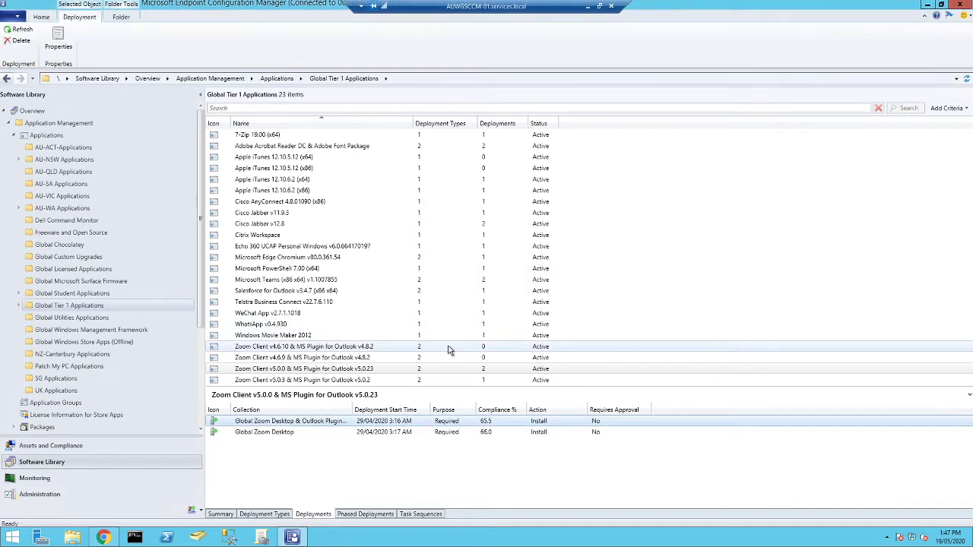
Step: Delete the Global Zoom Desktop & Outlook Plugin Current and Global Zoom Desktop deployments of Zoom Client v5.0.0
{"action": "left_click_drag", "start_coordinate": [354, 410], "coordinate": [430, 410]}
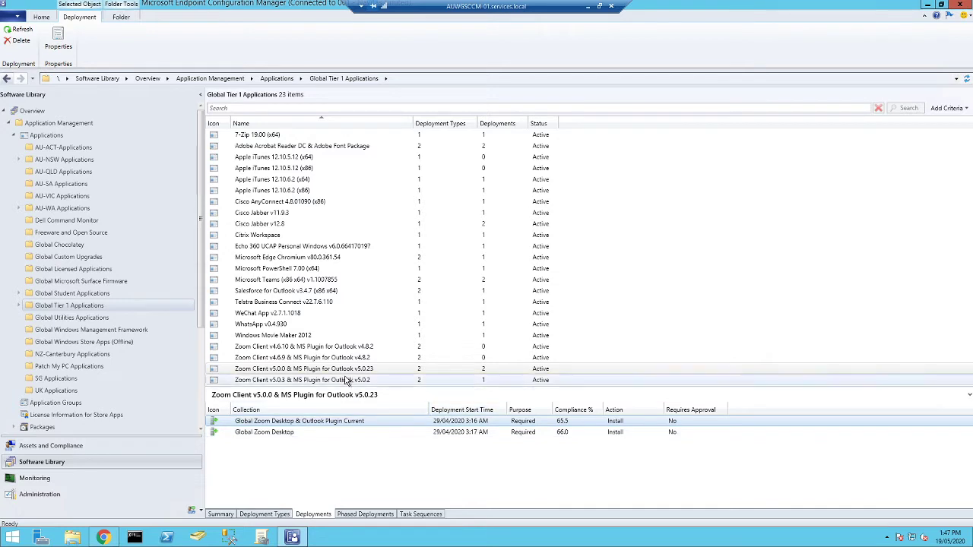
{"action": "right_click", "coordinate": [310, 423]}
{"action": "left_click", "coordinate": [268, 440]}
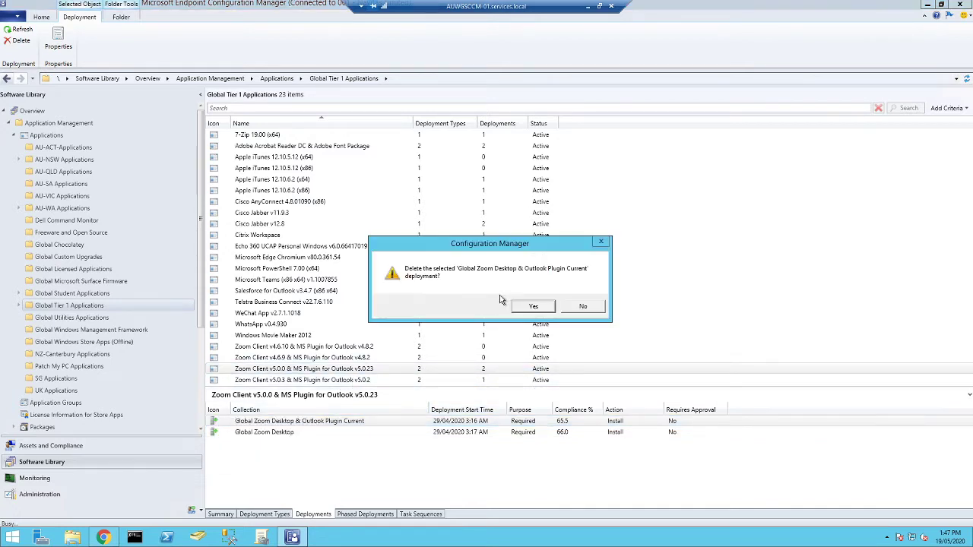
{"action": "left_click", "coordinate": [523, 309]}
{"action": "right_click", "coordinate": [310, 423]}
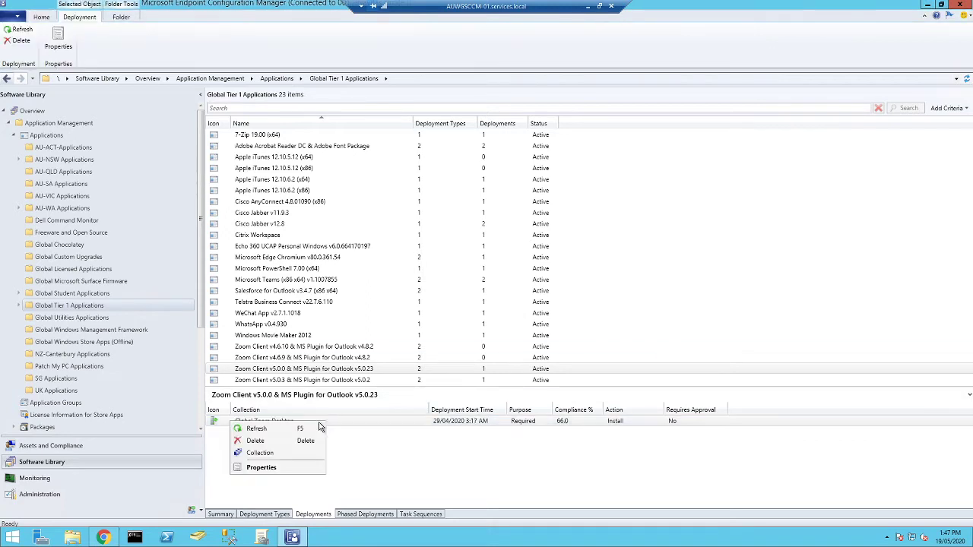
{"action": "key", "text": "Escape"}
{"action": "left_click", "coordinate": [515, 306]}
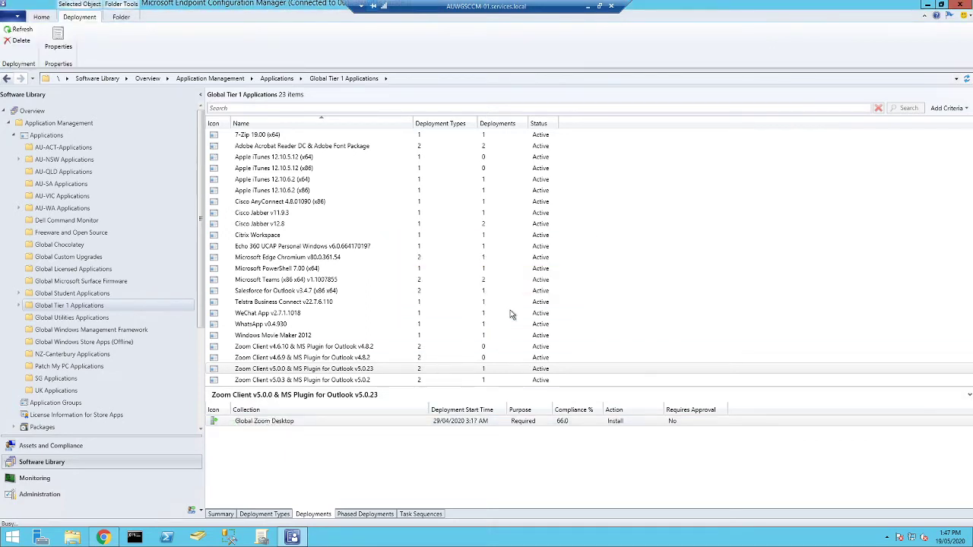
Step: Start a new deployment of Zoom Client v5.0.3 targeting the device collection Global Zoom Desktop & Outlook Plugin, and continue to the content settings
{"action": "left_click", "coordinate": [373, 381]}
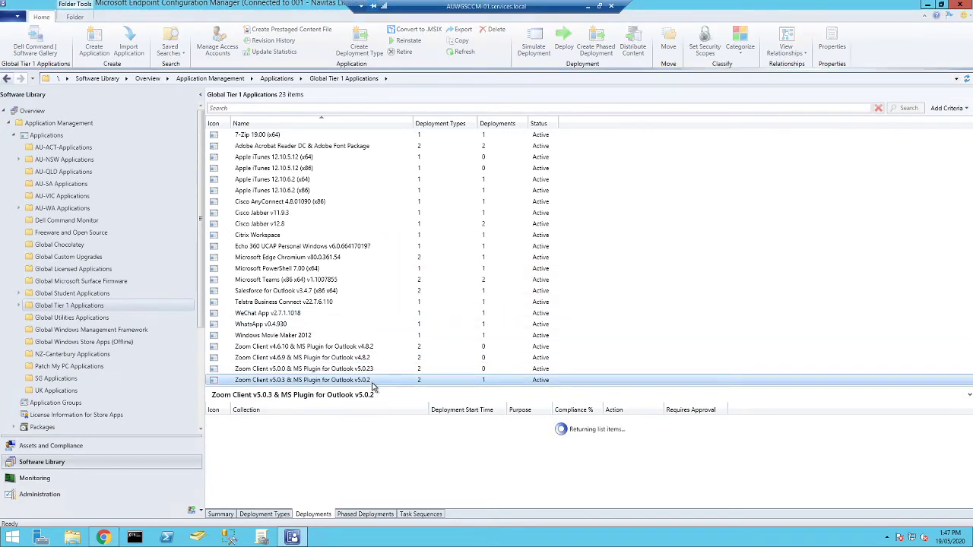
{"action": "left_click", "coordinate": [220, 514]}
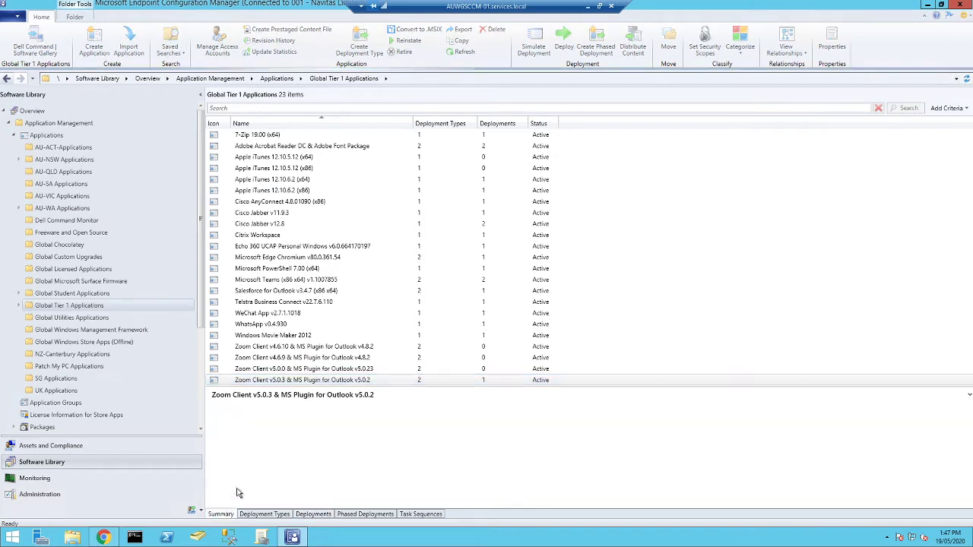
{"action": "right_click", "coordinate": [270, 385]}
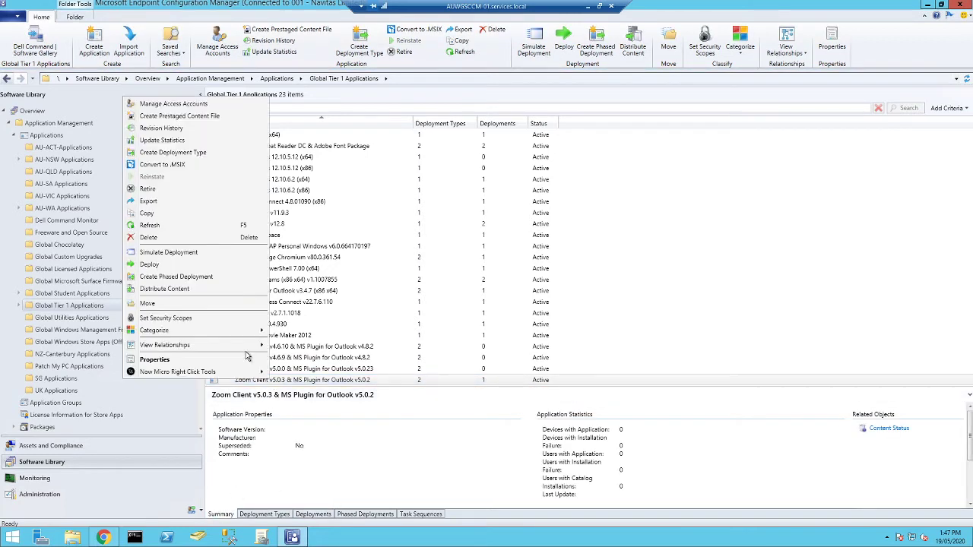
{"action": "left_click", "coordinate": [195, 266]}
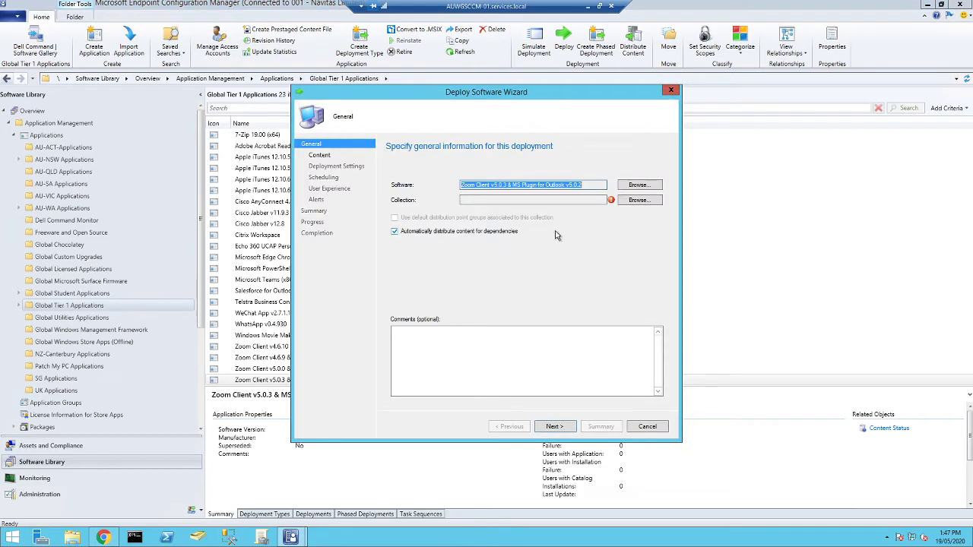
{"action": "left_click", "coordinate": [644, 206]}
{"action": "left_click", "coordinate": [372, 167]}
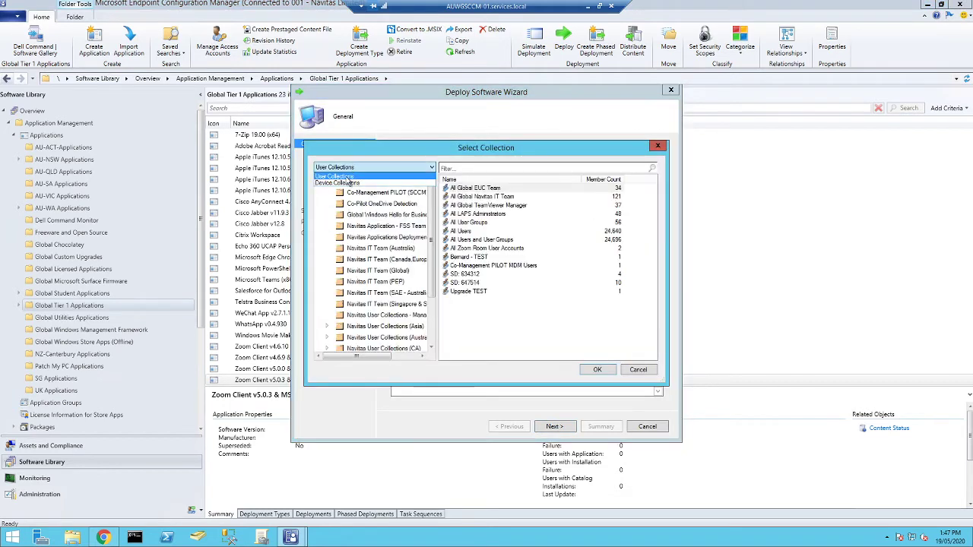
{"action": "left_click", "coordinate": [339, 185]}
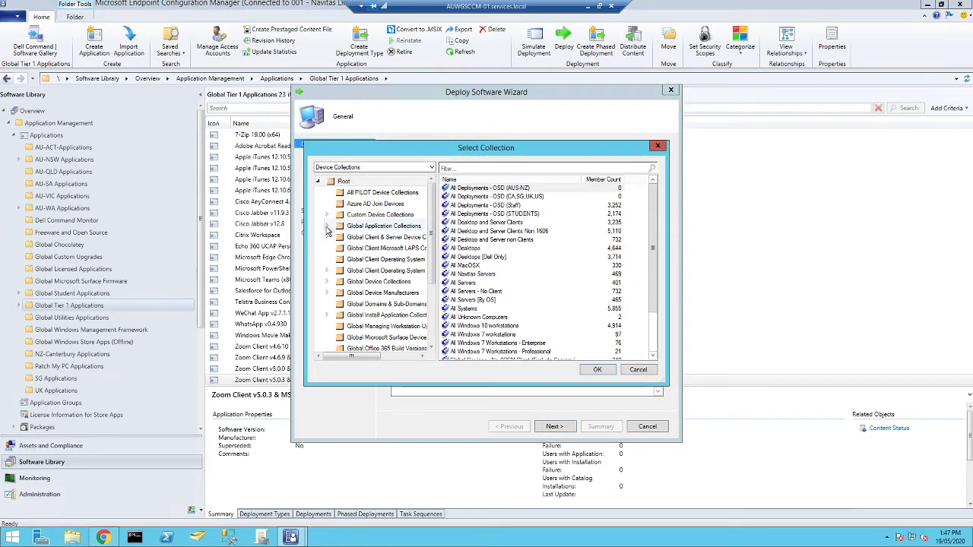
{"action": "left_click", "coordinate": [328, 228]}
{"action": "scroll", "coordinate": [357, 289], "scroll_direction": "down", "scroll_amount": 5}
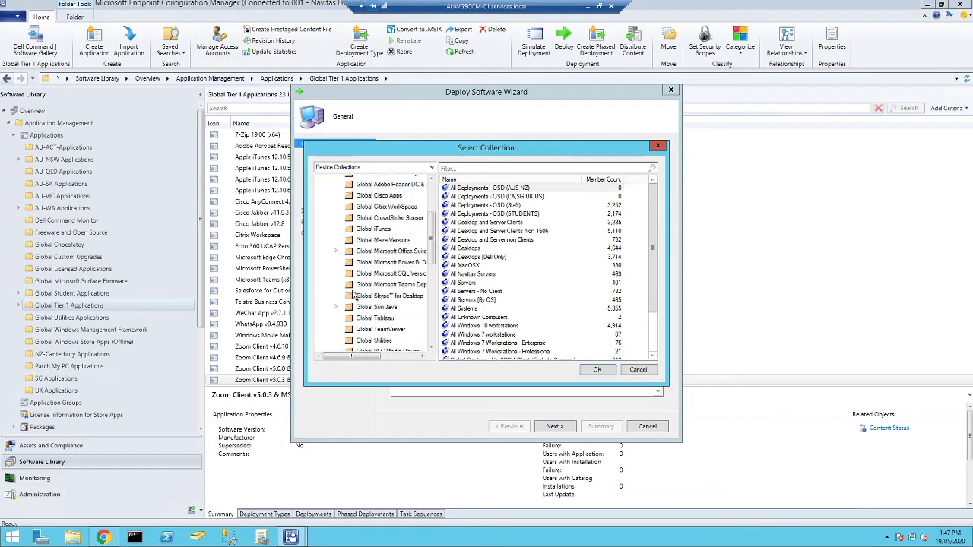
{"action": "left_click", "coordinate": [370, 289]}
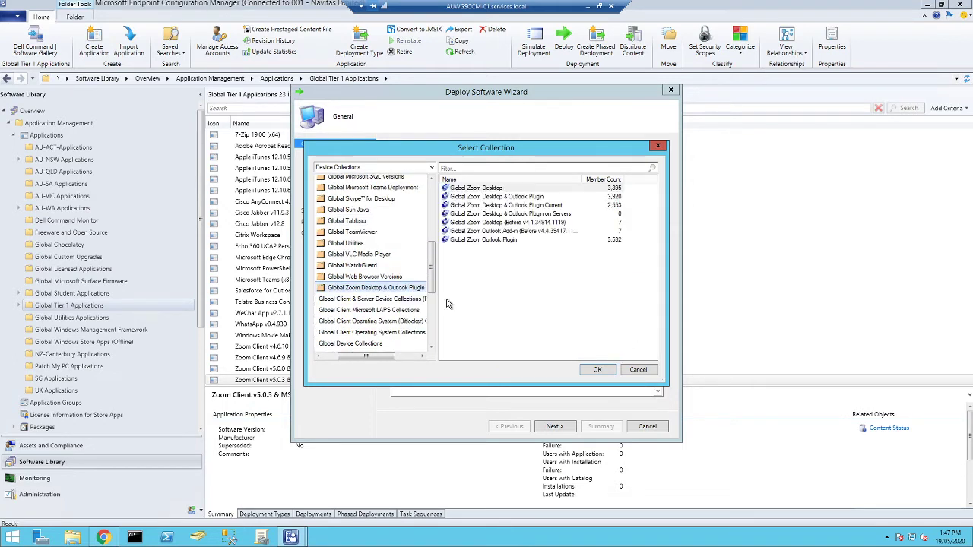
{"action": "left_click", "coordinate": [503, 199]}
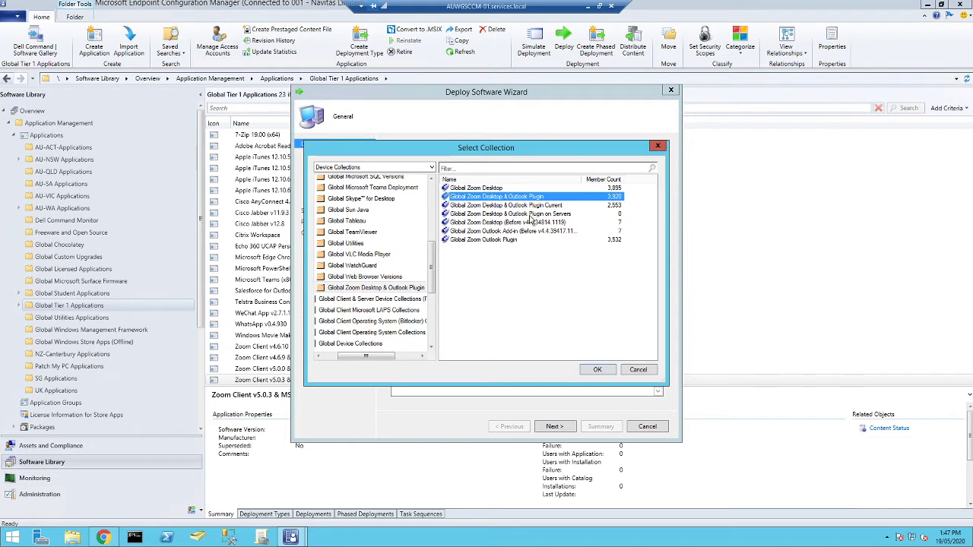
{"action": "left_click", "coordinate": [595, 370]}
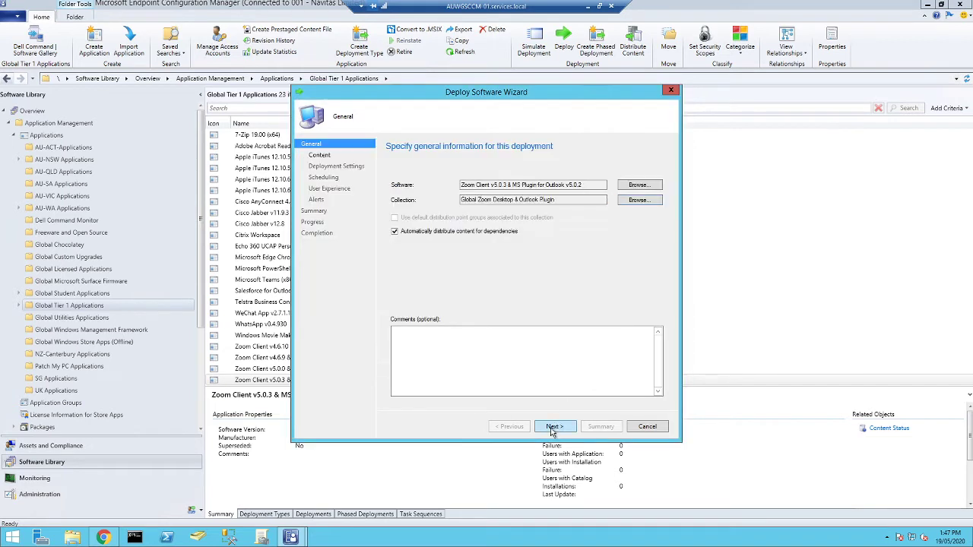
{"action": "left_click", "coordinate": [554, 427]}
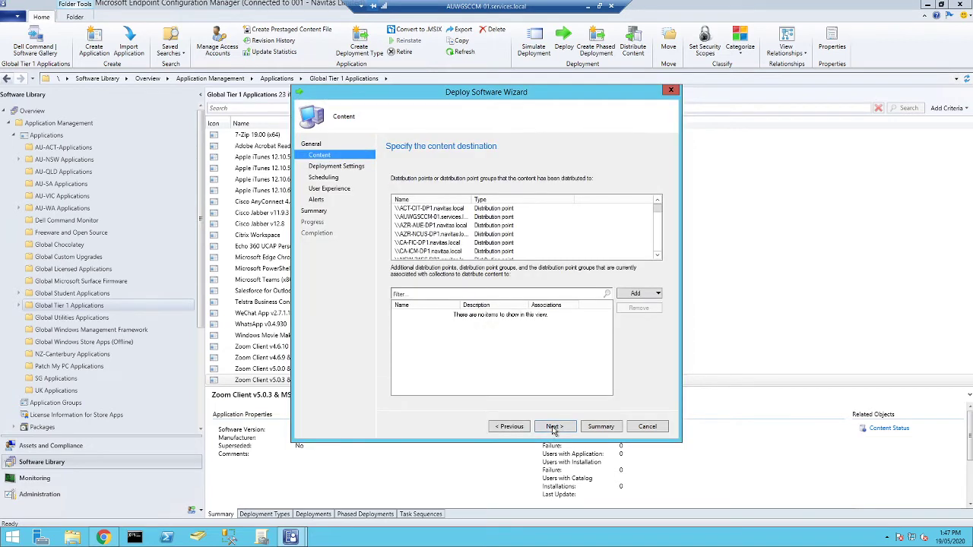
Step: Set the purpose to Required with pre-deployment, wake-up packets and metered-connection downloads enabled, and schedule availability at 19/05/2020 3:47 AM UTC
{"action": "left_click", "coordinate": [555, 427]}
{"action": "left_click", "coordinate": [461, 197]}
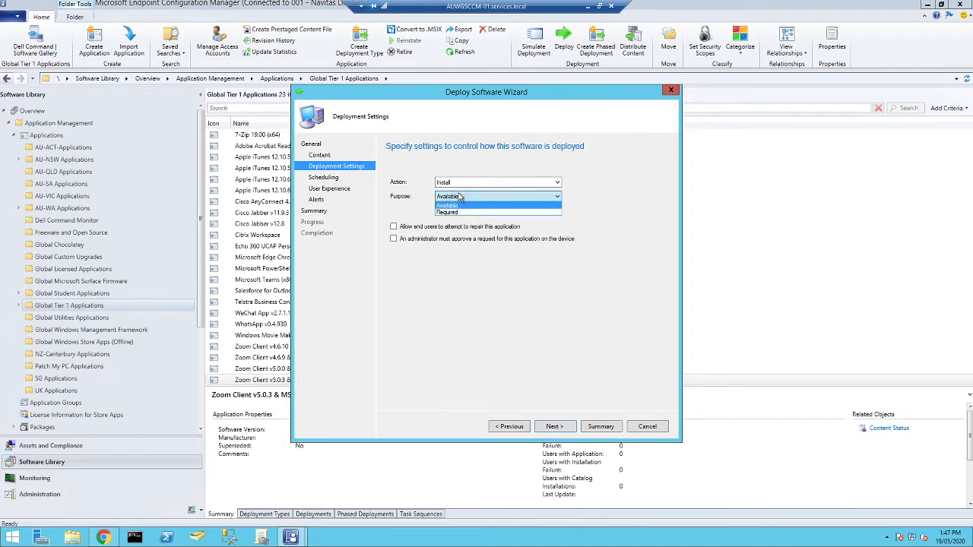
{"action": "left_click", "coordinate": [450, 212]}
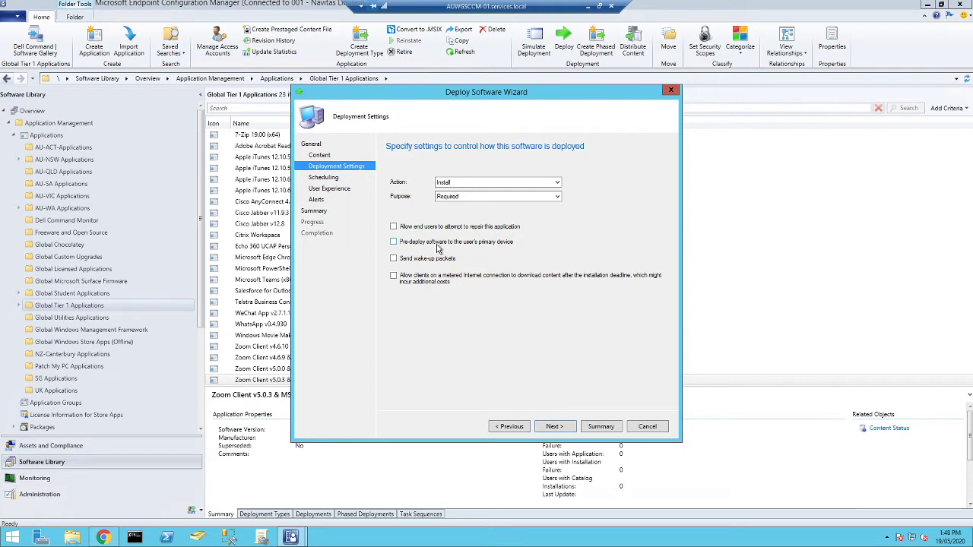
{"action": "left_click", "coordinate": [438, 243]}
{"action": "left_click", "coordinate": [432, 259]}
{"action": "left_click", "coordinate": [555, 428]}
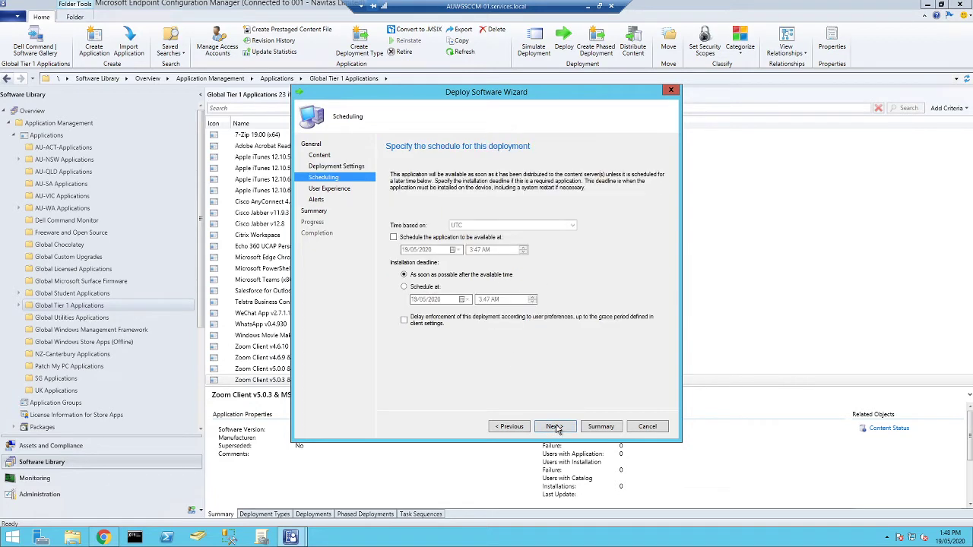
{"action": "left_click", "coordinate": [423, 241]}
{"action": "left_click", "coordinate": [552, 427]}
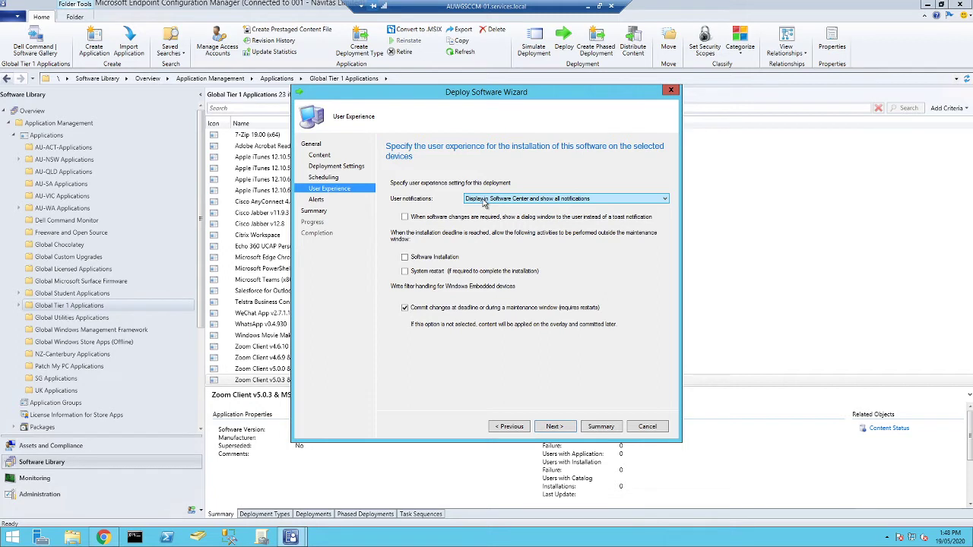
Step: Hide the deployment in Software Center and all notifications, allow system restart outside the maintenance window, and complete the wizard without alerts
{"action": "left_click", "coordinate": [484, 201]}
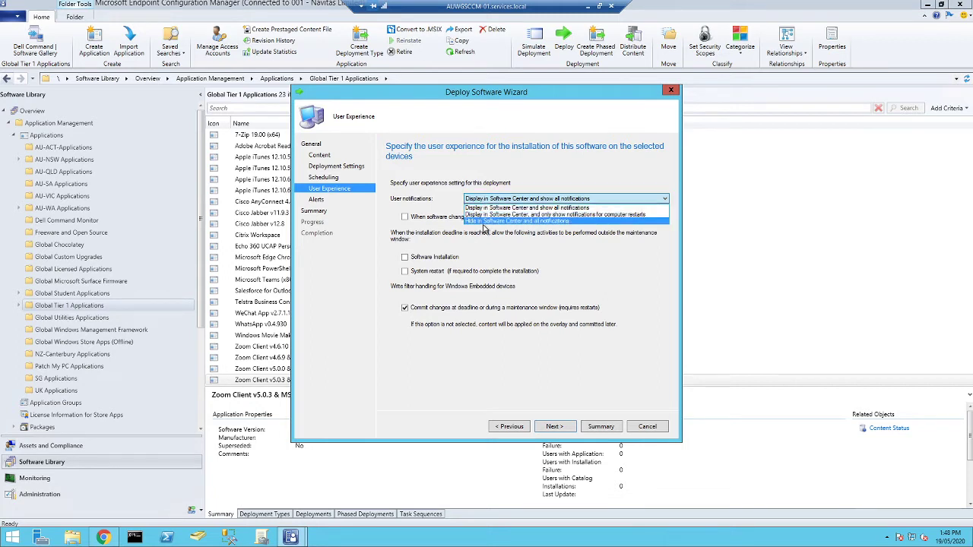
{"action": "left_click", "coordinate": [485, 222]}
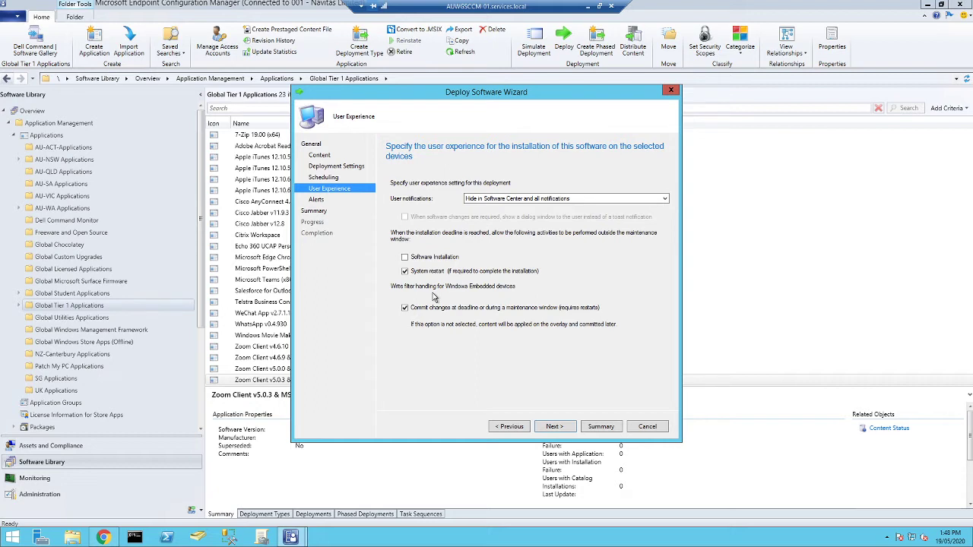
{"action": "left_click", "coordinate": [553, 427]}
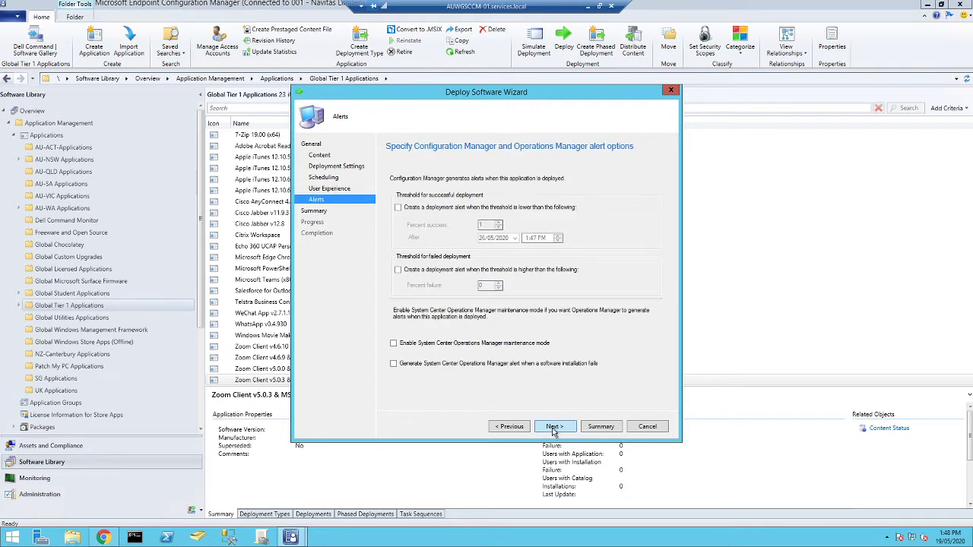
{"action": "left_click", "coordinate": [553, 428]}
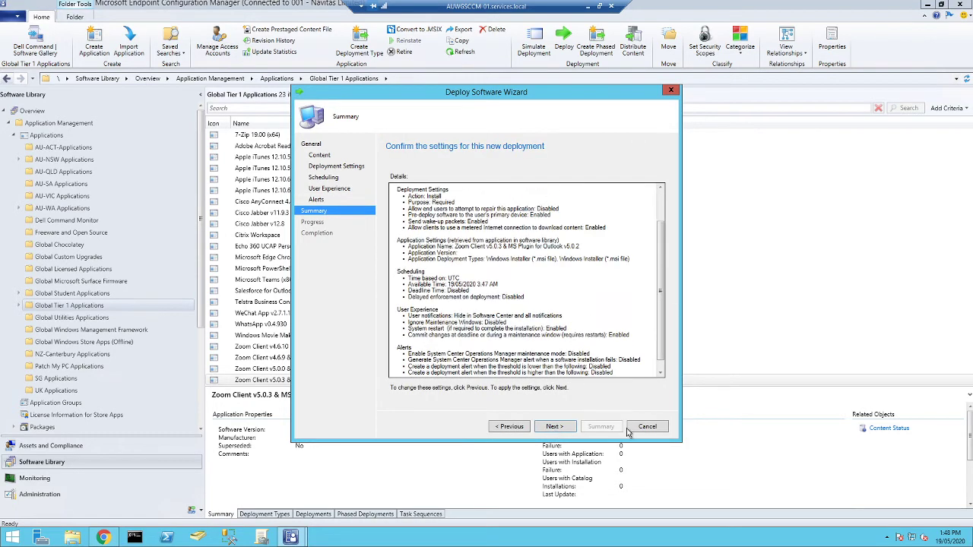
{"action": "left_click", "coordinate": [562, 428]}
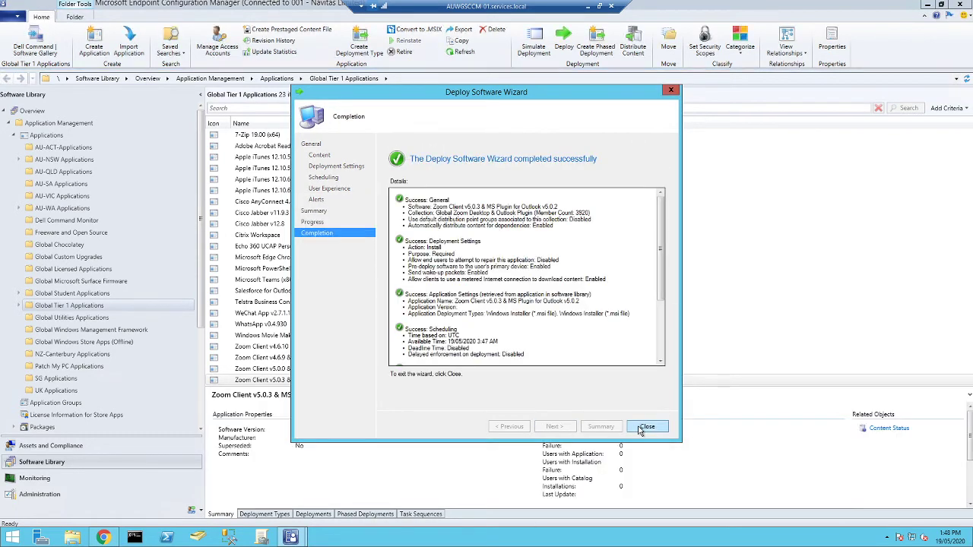
Step: Close the completed deployment wizard and look up the full application name in the properties of Zoom Client v5.0.3
{"action": "left_click", "coordinate": [646, 428]}
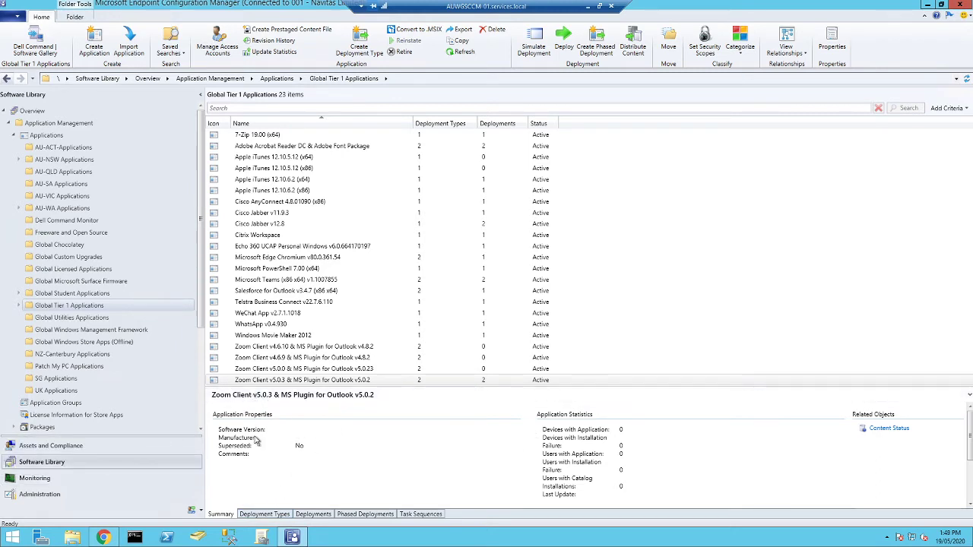
{"action": "right_click", "coordinate": [268, 380]}
{"action": "left_click", "coordinate": [215, 362]}
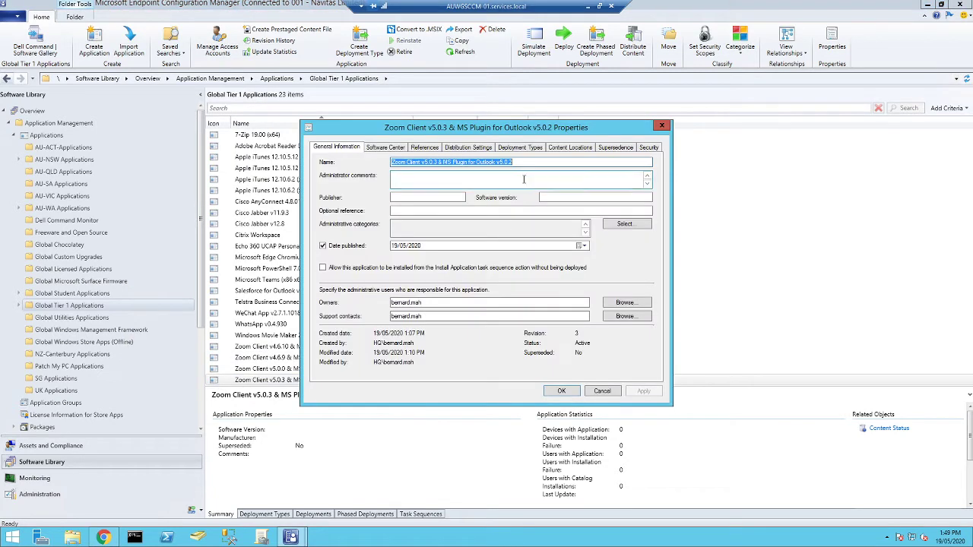
{"action": "left_click", "coordinate": [599, 390]}
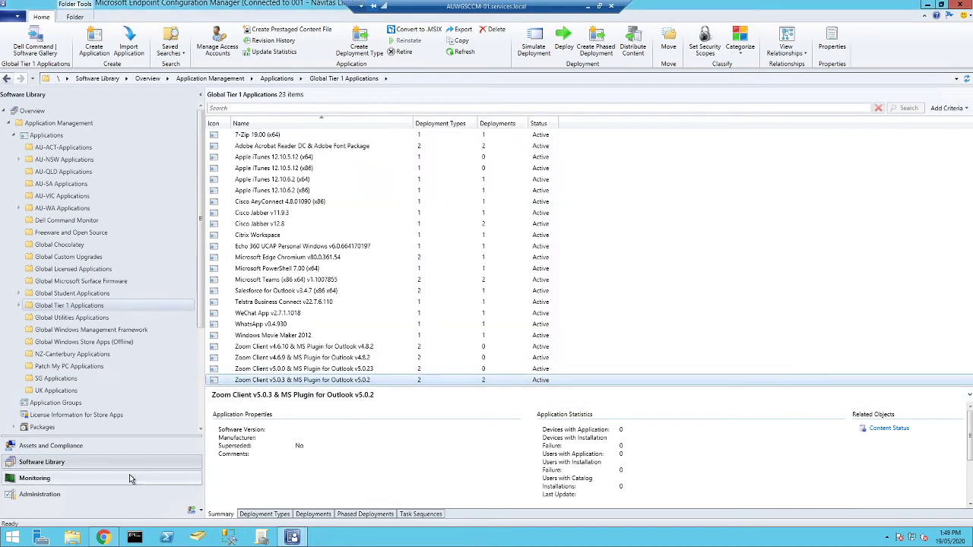
Step: Search the monitored deployments for "Zoom Client v5.0.3 & MS Plugin for Outlook v5.0.2"
{"action": "left_click", "coordinate": [38, 479]}
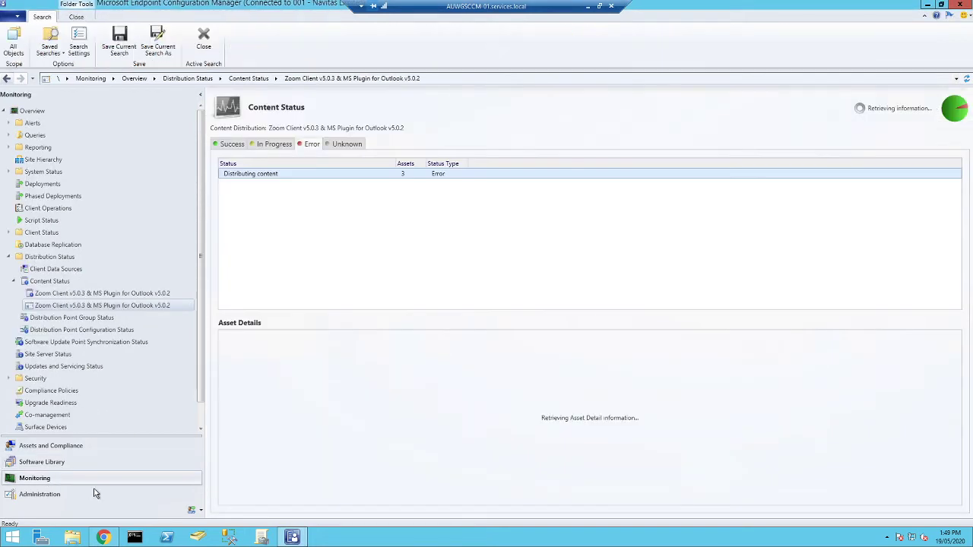
{"action": "left_click", "coordinate": [38, 186]}
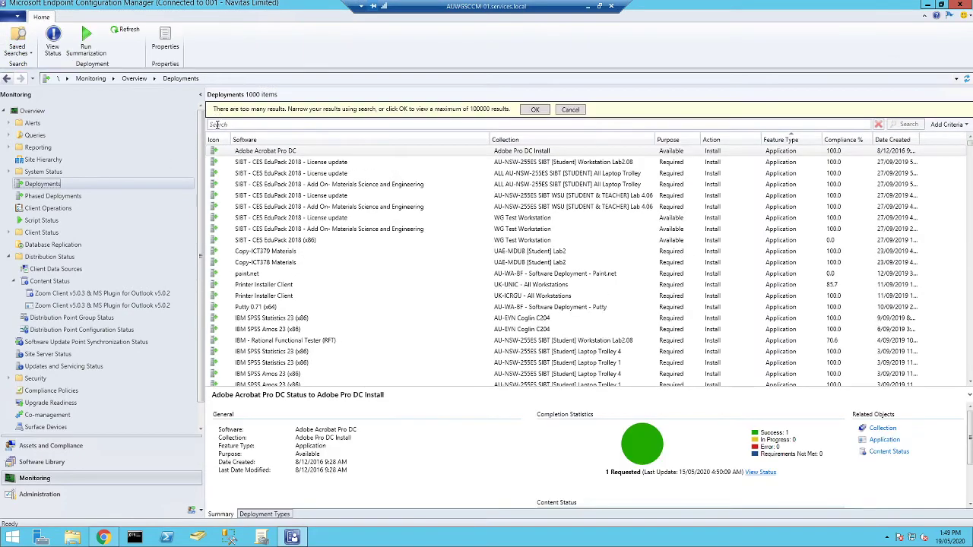
{"action": "left_click", "coordinate": [218, 124]}
{"action": "type", "text": "Zoom Client v5.0.3 & MS Plugin for Outlook v5.0.2"}
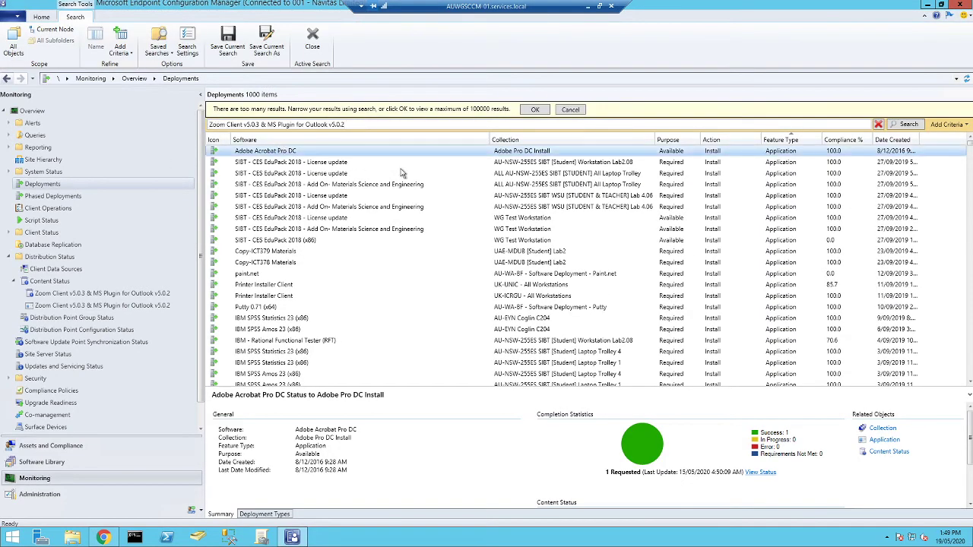
{"action": "left_click", "coordinate": [906, 124]}
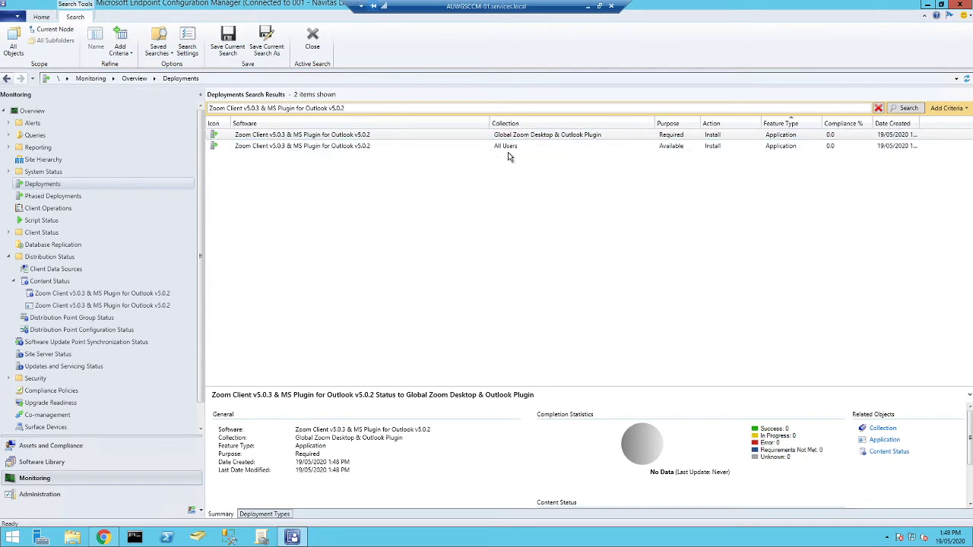
Step: Run summarization on both Zoom Client v5.0.3 deployments together and acknowledge the notice
{"action": "left_click", "coordinate": [392, 149], "text": "shift"}
{"action": "right_click", "coordinate": [395, 147]}
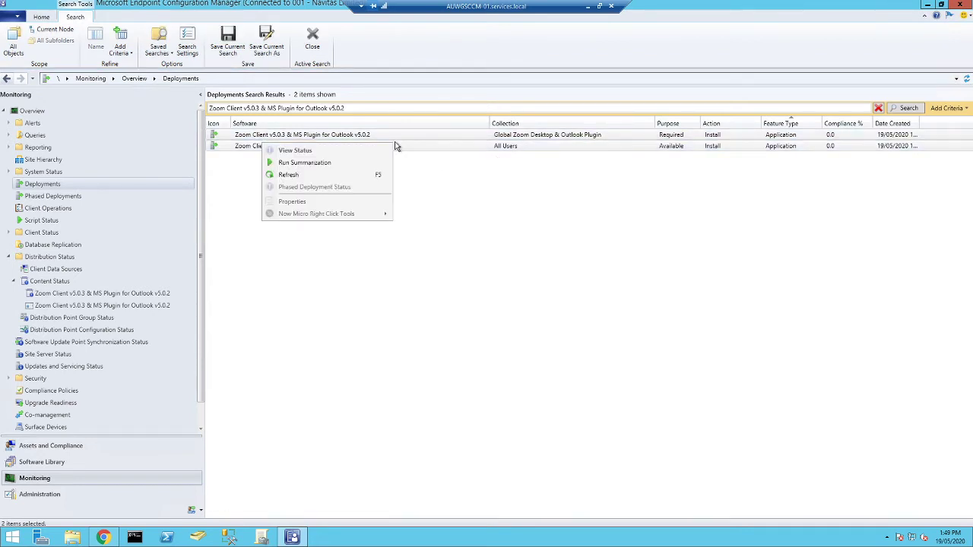
{"action": "left_click", "coordinate": [312, 164]}
{"action": "left_click", "coordinate": [580, 311]}
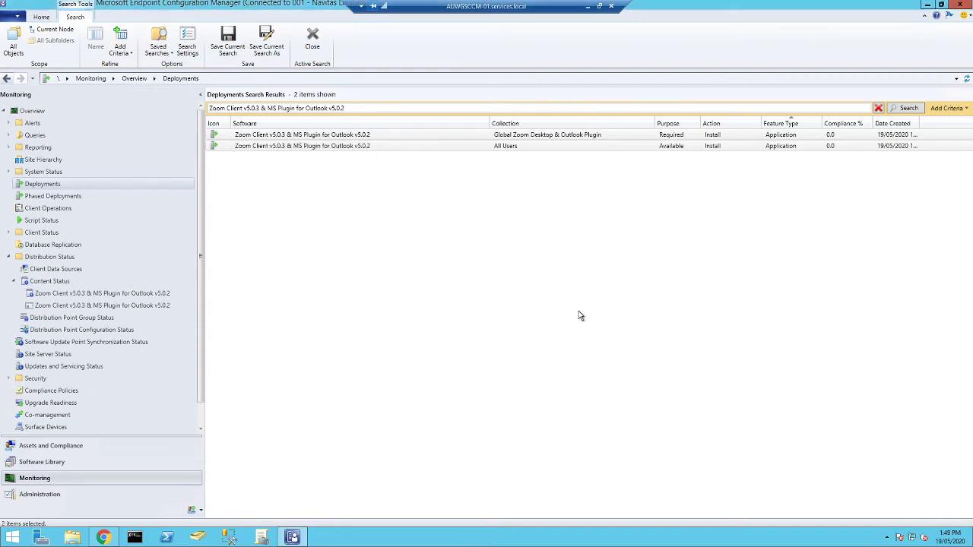
Step: View the status of the All Users deployment, check its In Progress, Error and Requirements Not Met results, and run summarization for it
{"action": "left_click", "coordinate": [489, 136]}
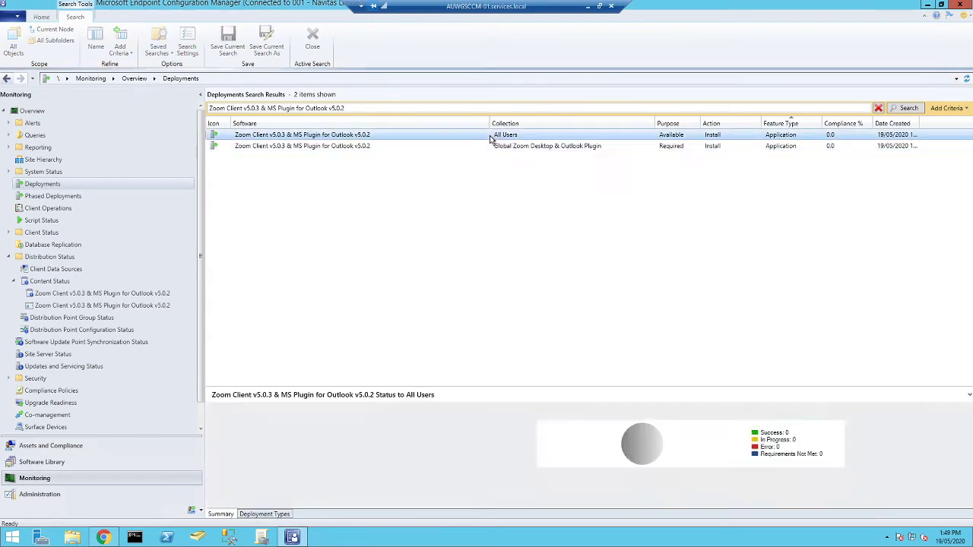
{"action": "right_click", "coordinate": [490, 137]}
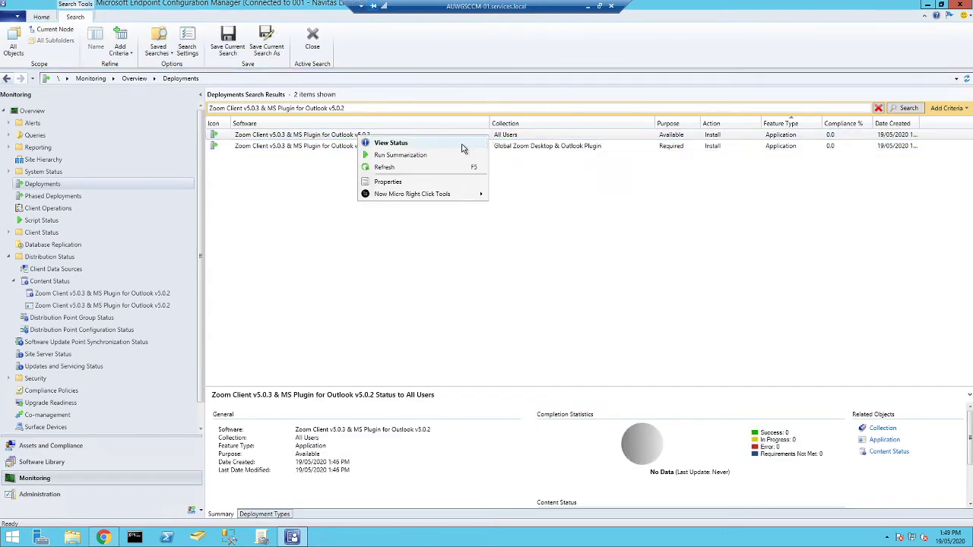
{"action": "left_click", "coordinate": [462, 145]}
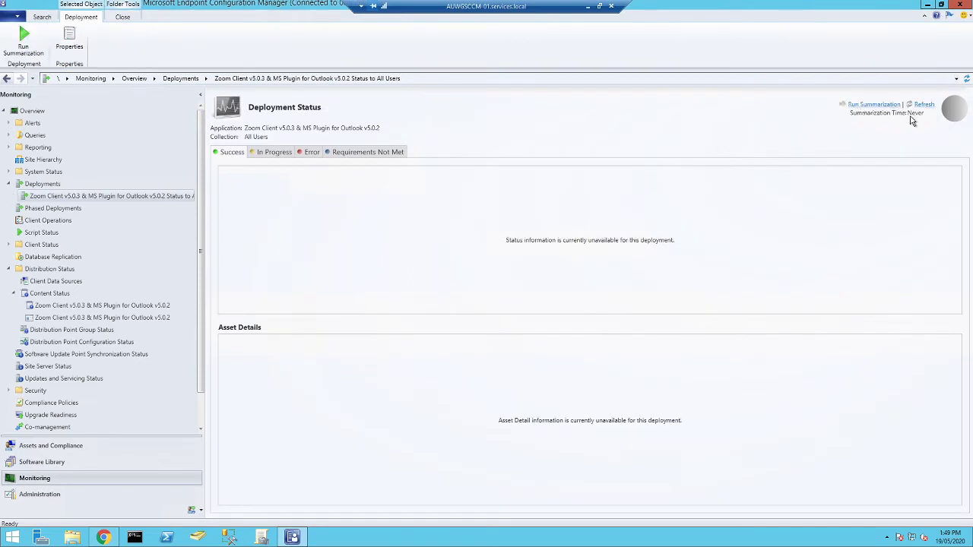
{"action": "left_click", "coordinate": [923, 105]}
{"action": "left_click", "coordinate": [267, 153]}
{"action": "left_click", "coordinate": [311, 153]}
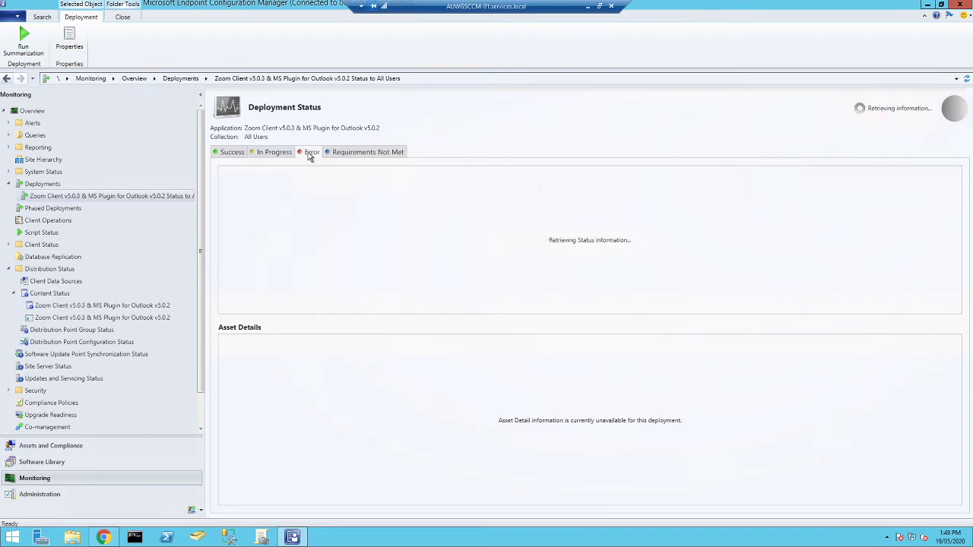
{"action": "left_click", "coordinate": [342, 154]}
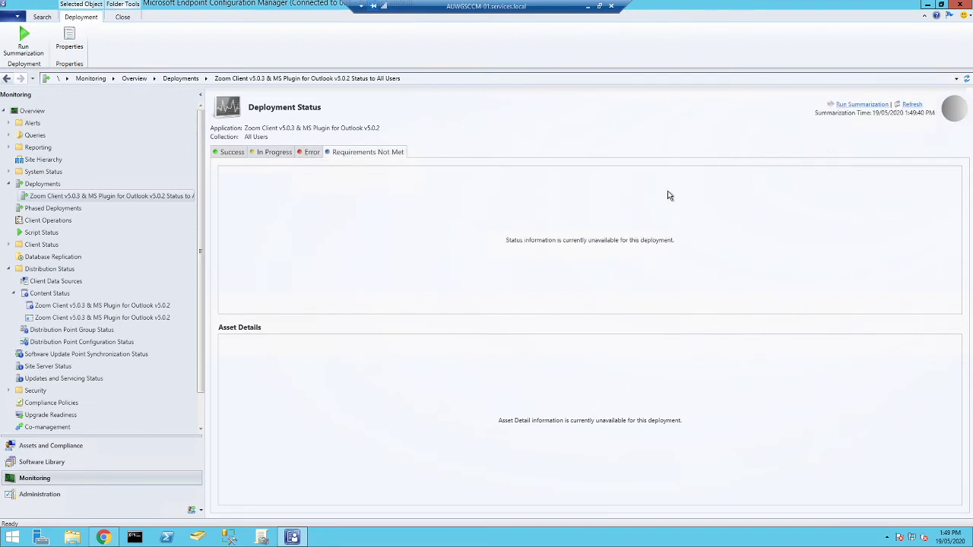
{"action": "left_click", "coordinate": [847, 104]}
{"action": "left_click", "coordinate": [576, 311]}
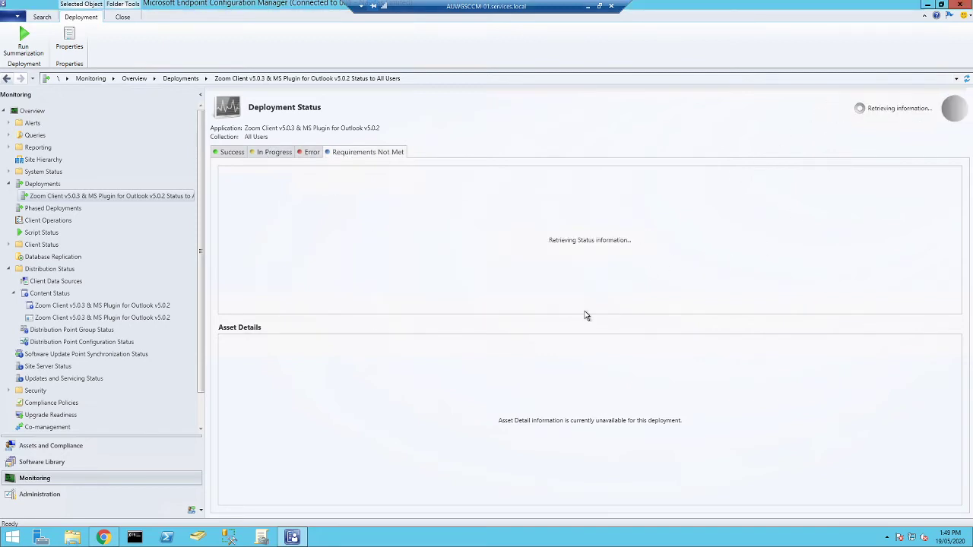
Step: Check the content status summary of Zoom Client v5.0.3 in Global Tier 1 Applications
{"action": "left_click", "coordinate": [23, 469]}
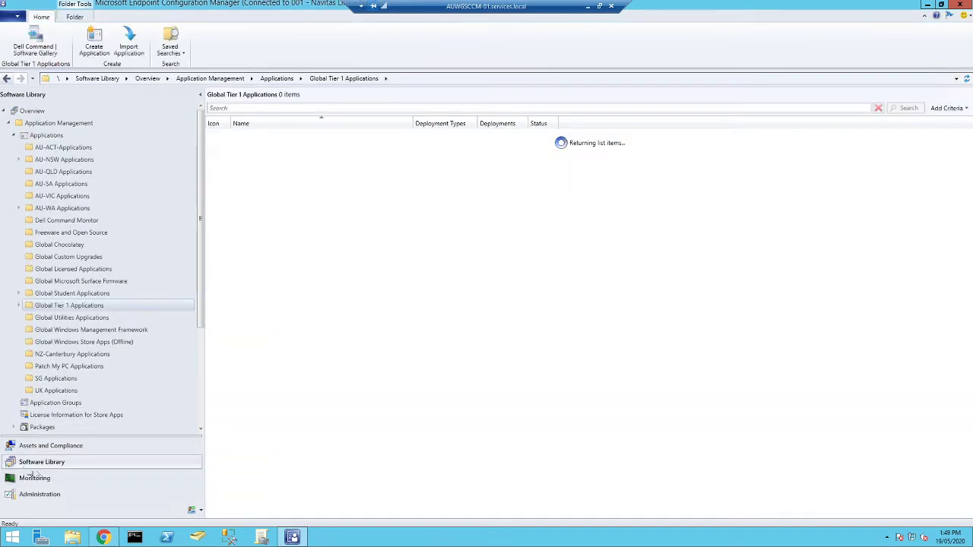
{"action": "left_click", "coordinate": [284, 382]}
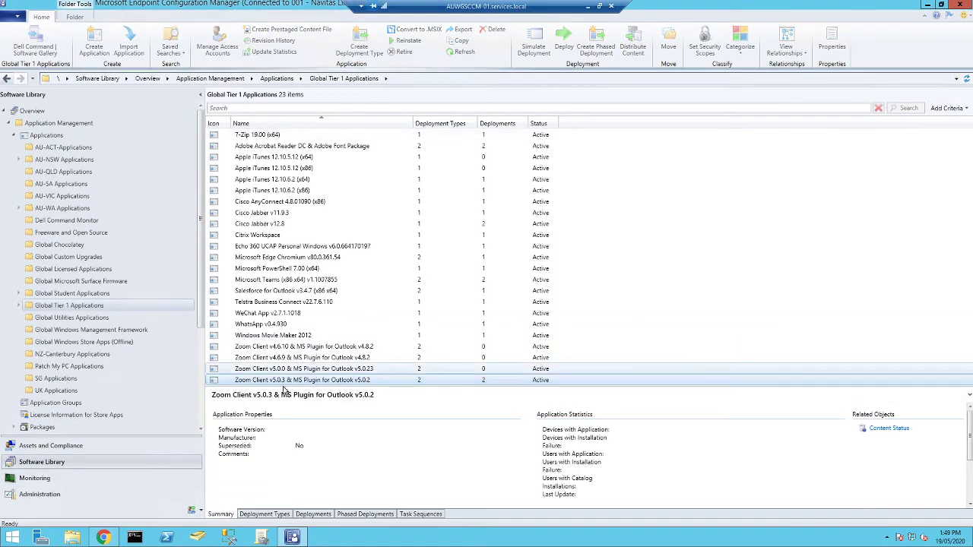
{"action": "scroll", "coordinate": [741, 457], "scroll_direction": "down", "scroll_amount": 2}
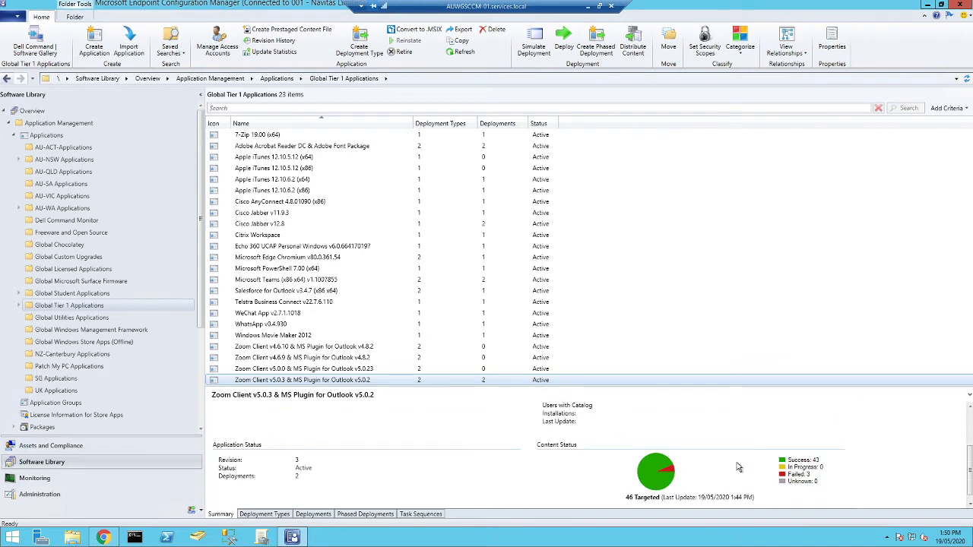
Step: Return to the monitored deployments list and search again for "Zoom Client v5.0.3 & MS Plugin for Outlook v5.0.2"
{"action": "left_click", "coordinate": [115, 480]}
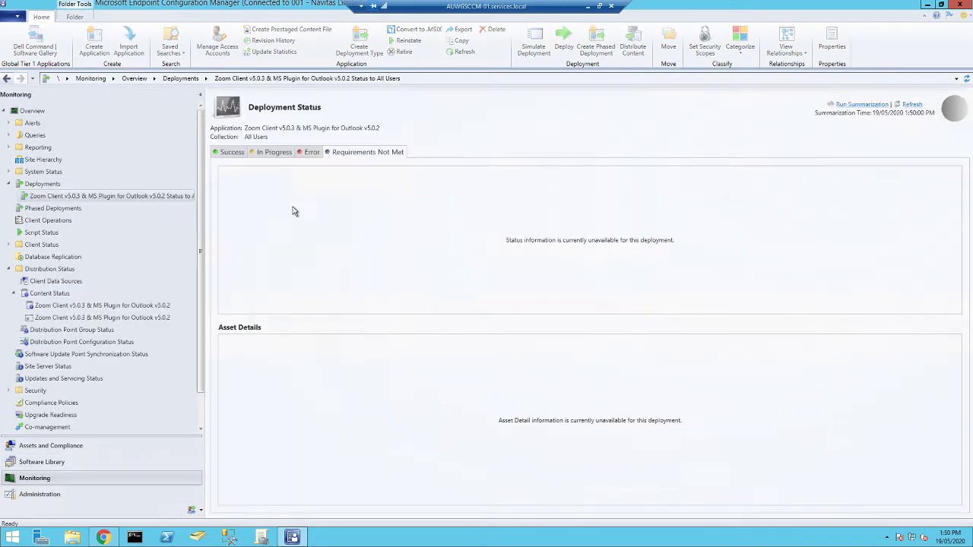
{"action": "left_click", "coordinate": [180, 79]}
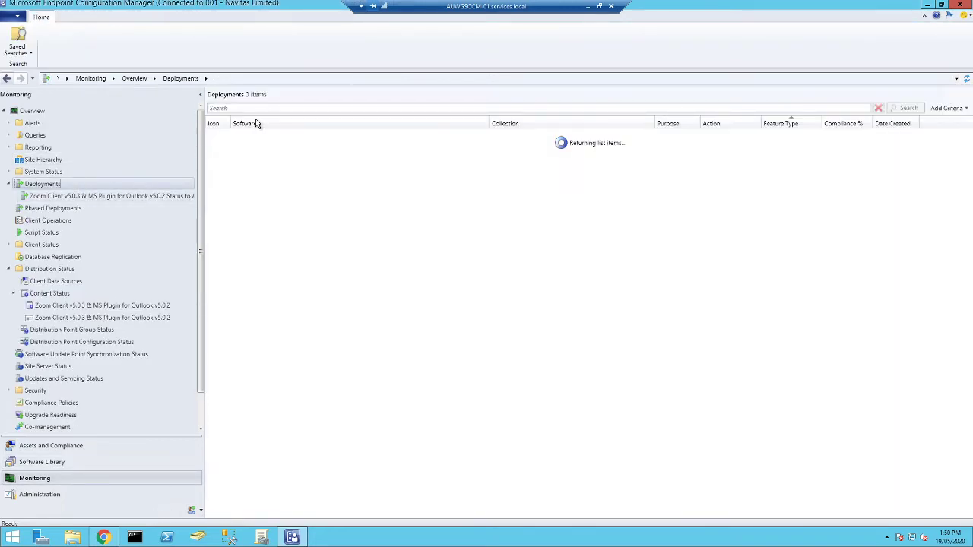
{"action": "left_click", "coordinate": [261, 125]}
{"action": "type", "text": "Zoom Client v5.0.3 & MS Plugin for Outlook v5.0.2"}
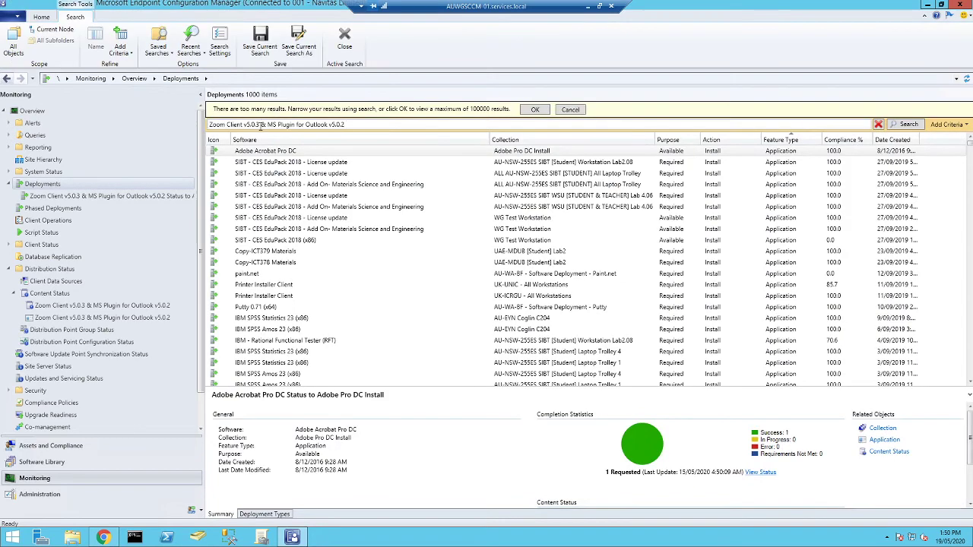
{"action": "key", "text": "Return"}
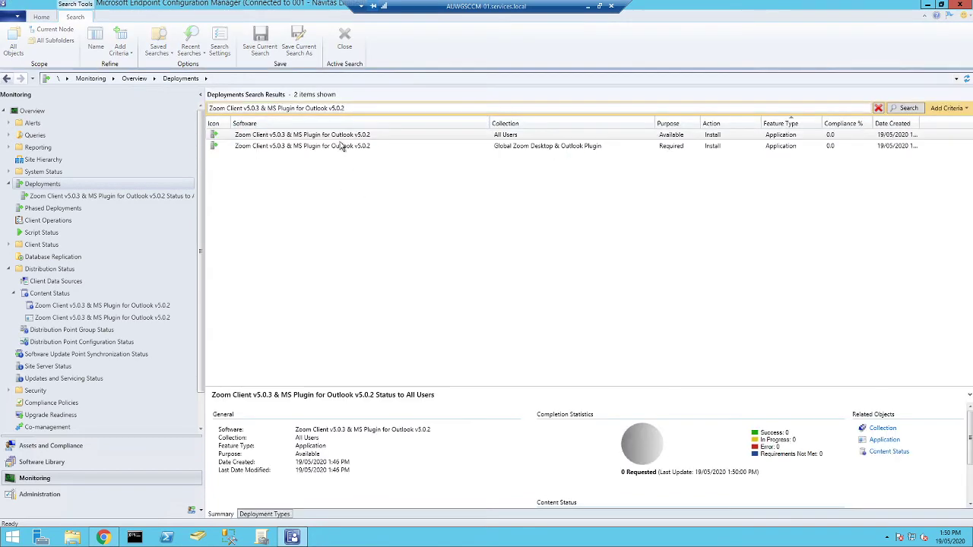
Step: Run summarization on the required deployment to Global Zoom Desktop & Outlook Plugin
{"action": "left_click", "coordinate": [339, 146]}
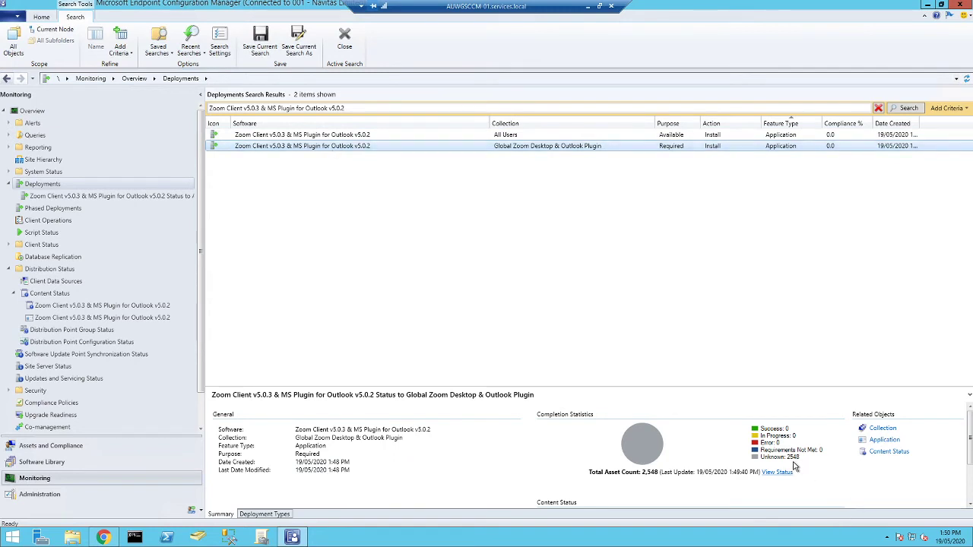
{"action": "right_click", "coordinate": [385, 152]}
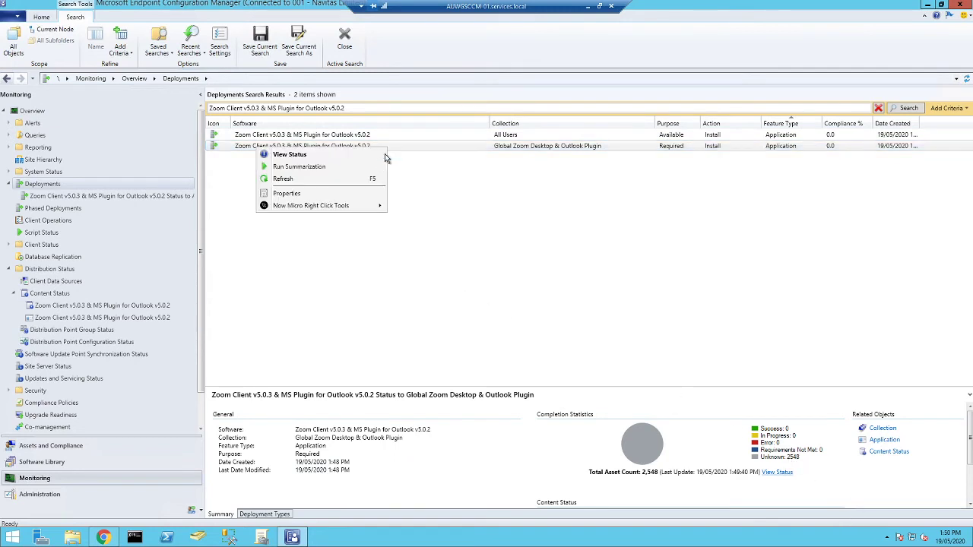
{"action": "left_click", "coordinate": [362, 168]}
{"action": "left_click", "coordinate": [580, 313]}
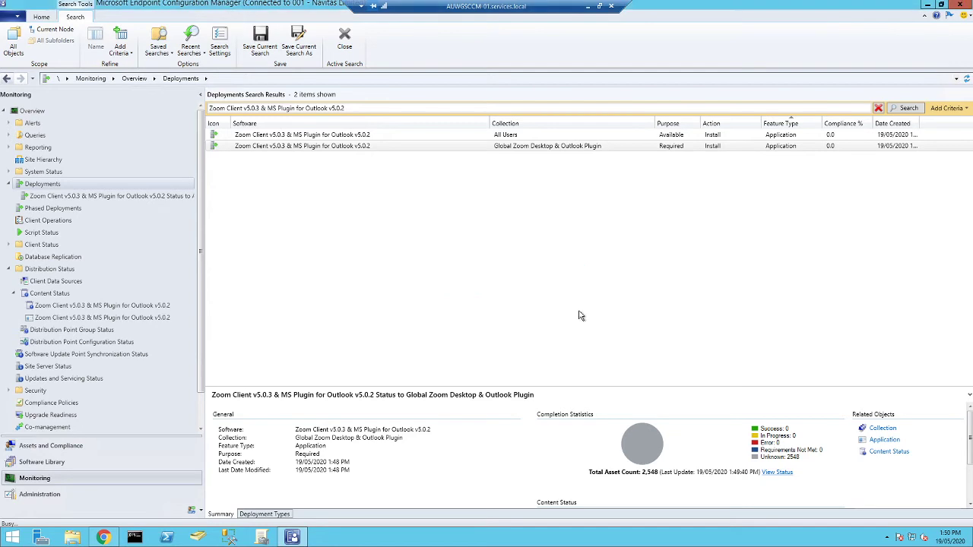
Step: View the status of the Global Zoom Desktop & Outlook Plugin deployment, checking the In Progress, Error, Requirements Not Met and Success results
{"action": "right_click", "coordinate": [513, 134]}
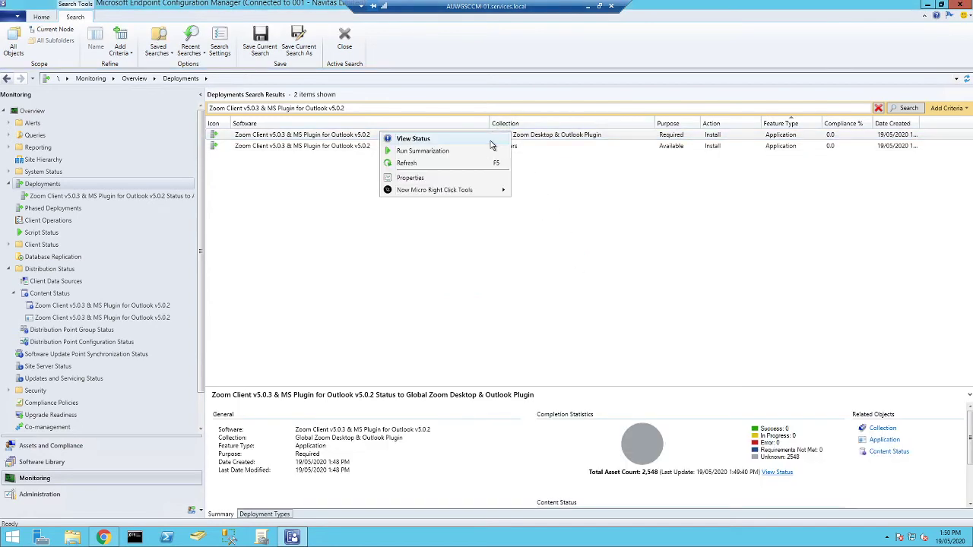
{"action": "left_click", "coordinate": [492, 145]}
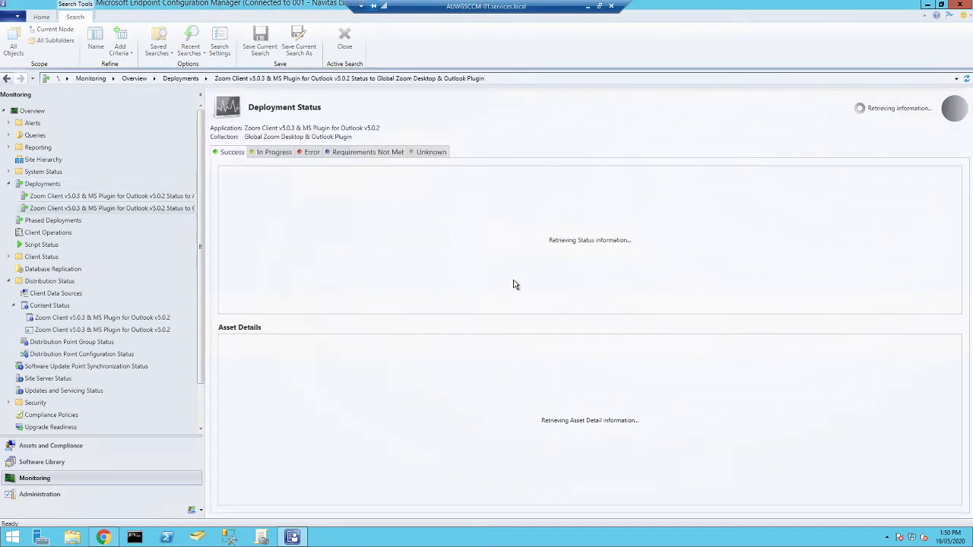
{"action": "left_click", "coordinate": [279, 155]}
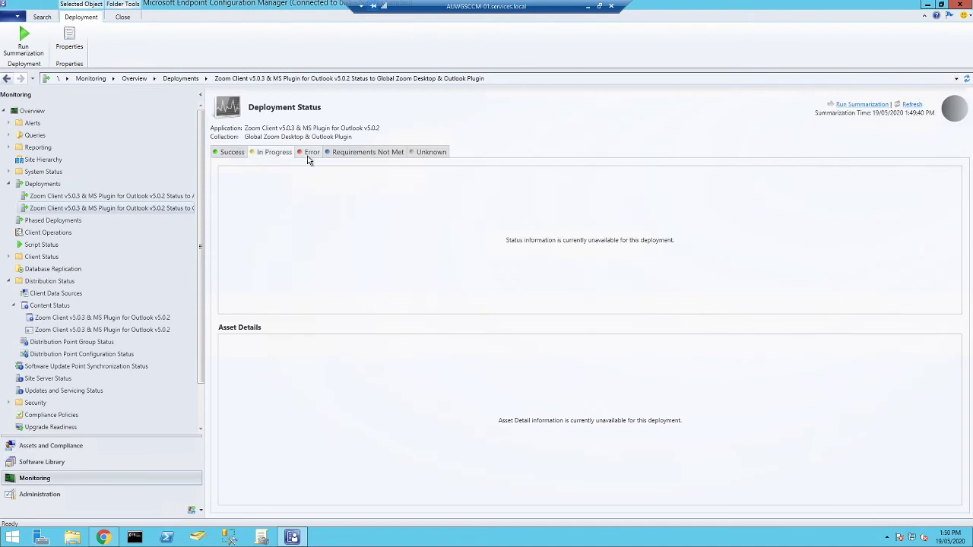
{"action": "left_click", "coordinate": [312, 156]}
{"action": "left_click", "coordinate": [403, 155]}
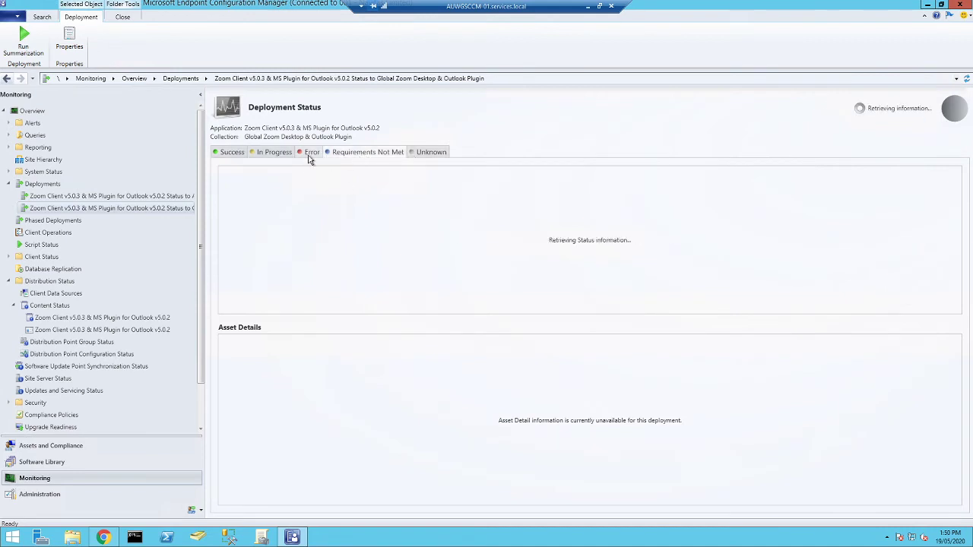
{"action": "left_click", "coordinate": [232, 154]}
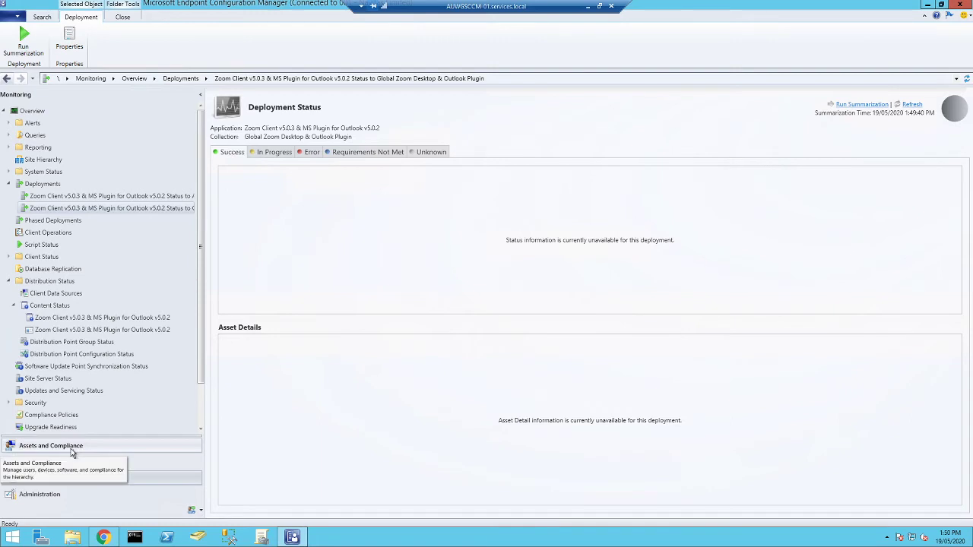
Step: Open the Global Zoom Desktop & Outlook Plugin folder within the Global Application Collections of the device collections
{"action": "left_click", "coordinate": [73, 454]}
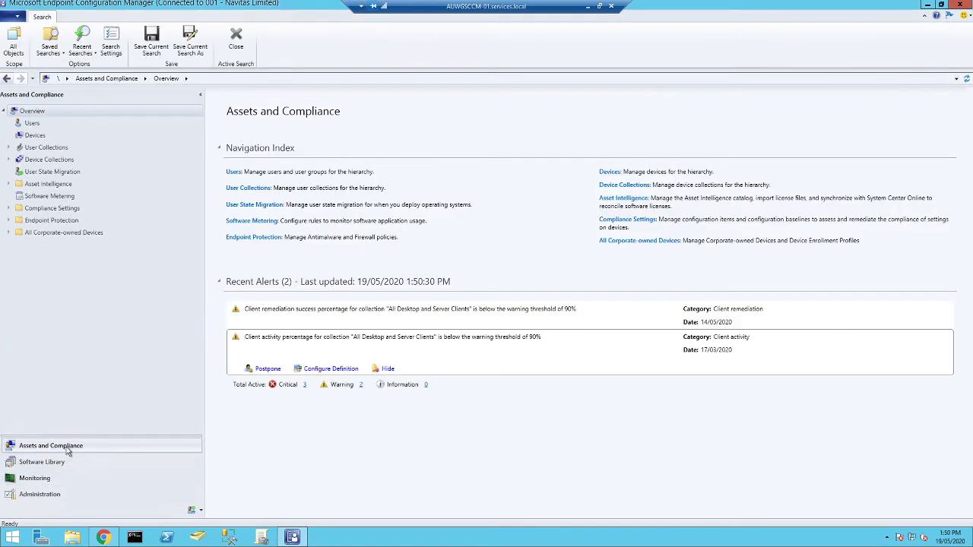
{"action": "left_click", "coordinate": [9, 159]}
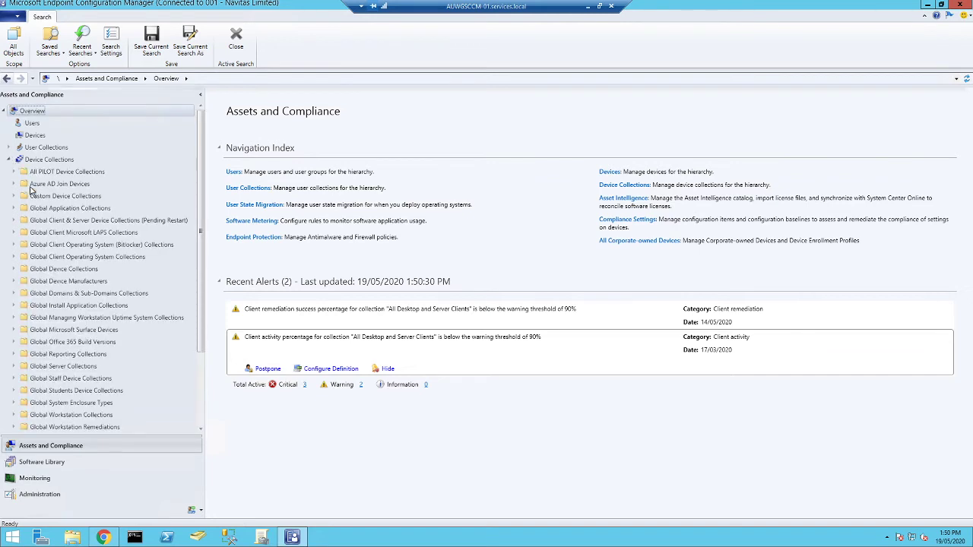
{"action": "scroll", "coordinate": [64, 273], "scroll_direction": "down", "scroll_amount": 3}
{"action": "scroll", "coordinate": [61, 228], "scroll_direction": "up", "scroll_amount": 2}
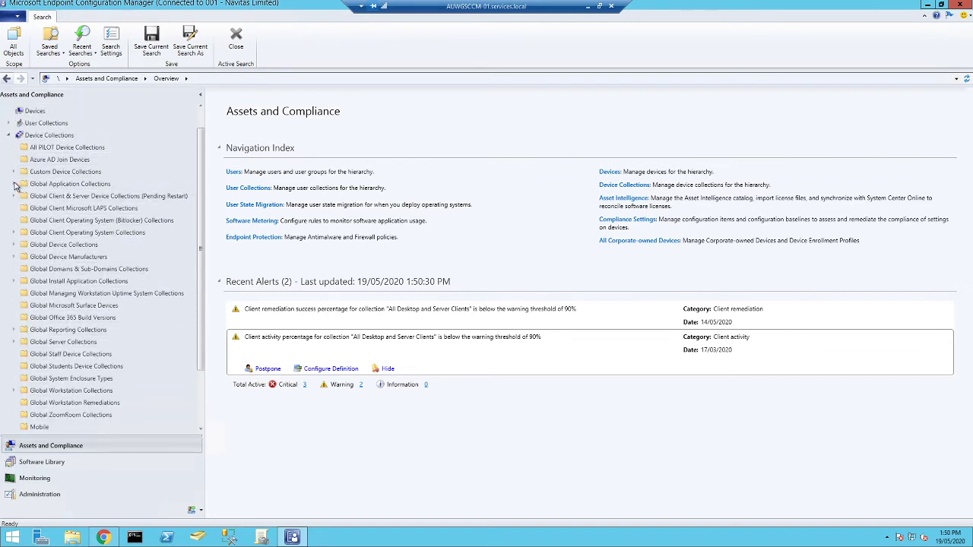
{"action": "left_click", "coordinate": [14, 184]}
{"action": "scroll", "coordinate": [67, 297], "scroll_direction": "down", "scroll_amount": 3}
{"action": "scroll", "coordinate": [67, 304], "scroll_direction": "down", "scroll_amount": 1}
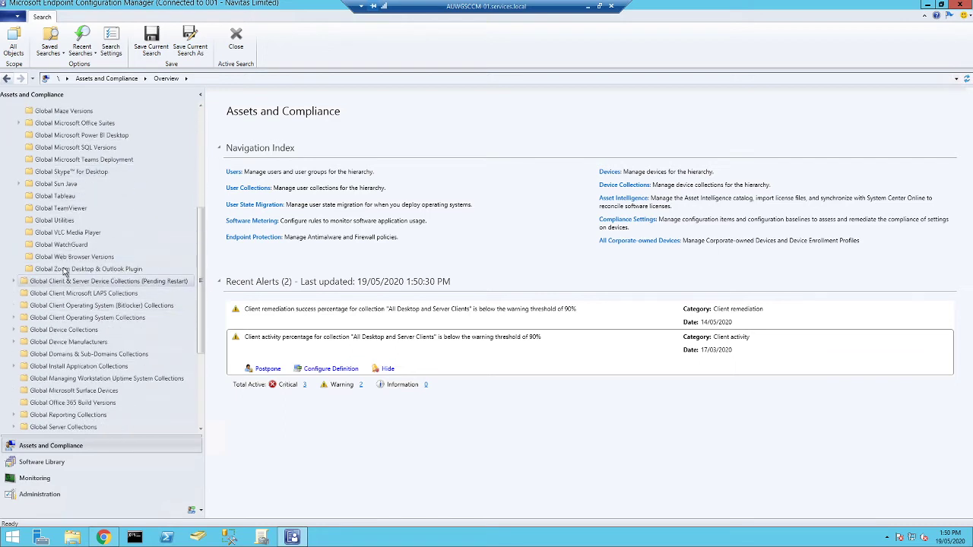
{"action": "left_click", "coordinate": [66, 270]}
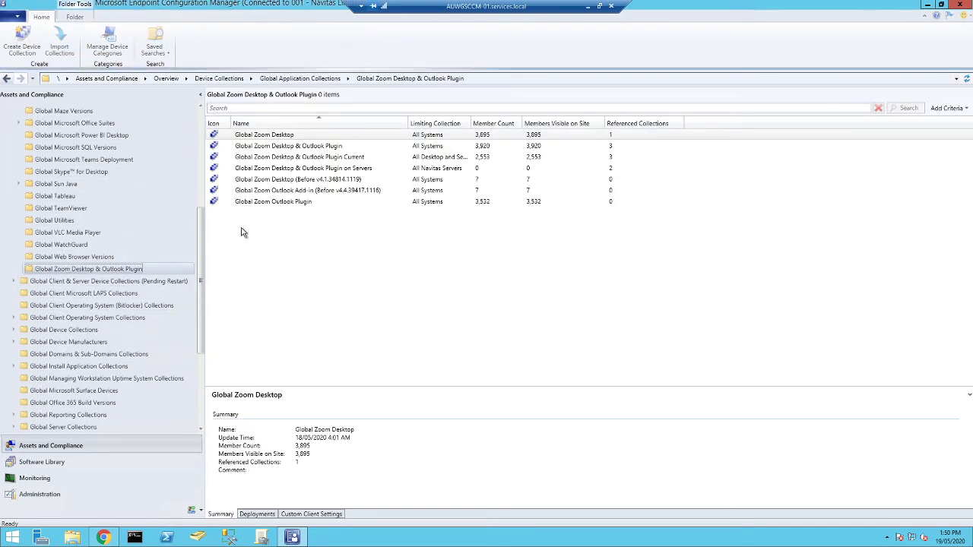
Step: Select the Global Zoom Desktop & Outlook Plugin device collection and bring up the commands available for it
{"action": "left_click", "coordinate": [256, 149]}
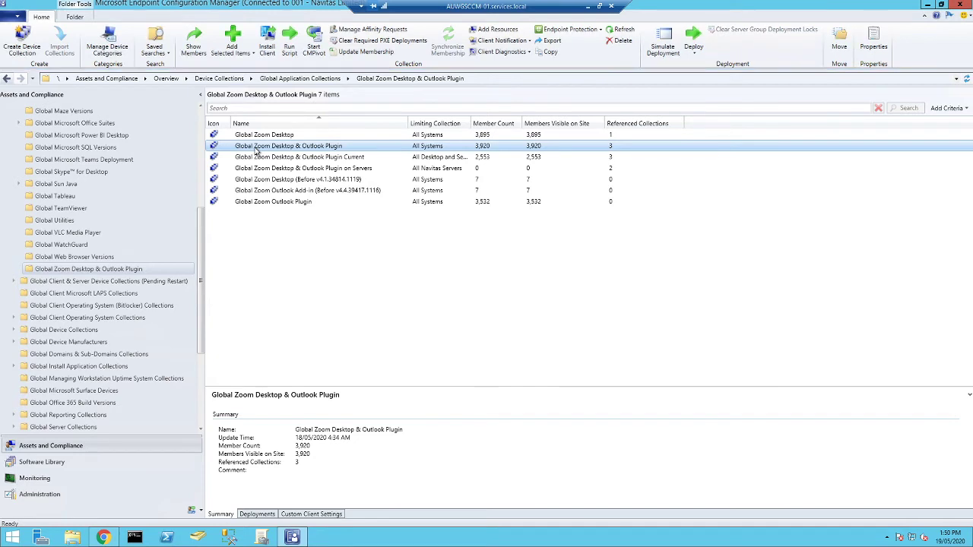
{"action": "right_click", "coordinate": [256, 149]}
{"action": "mouse_move", "coordinate": [119, 433]}
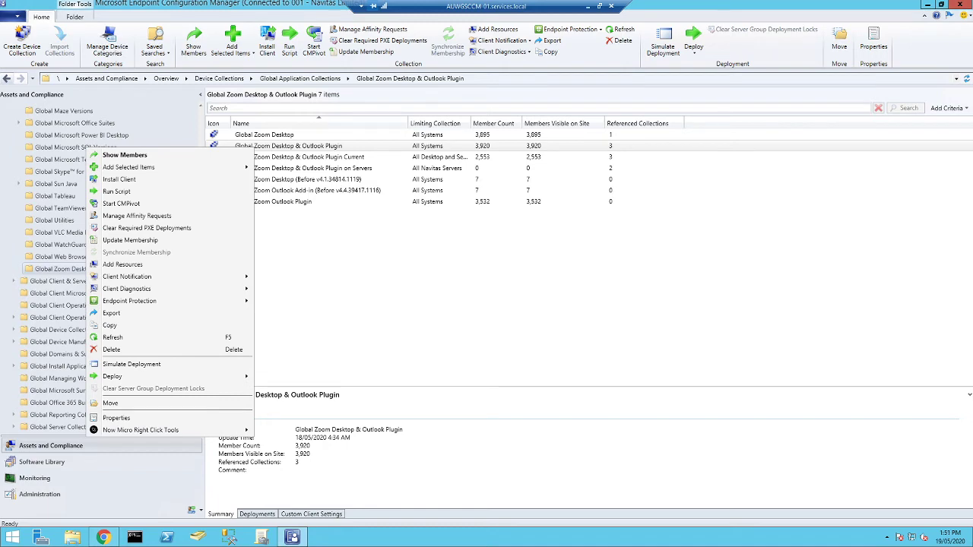
Step: Open the local Configuration Manager client properties from the Control Panel and show the list of client actions
{"action": "left_click_drag", "start_coordinate": [806, 85], "coordinate": [460, 131]}
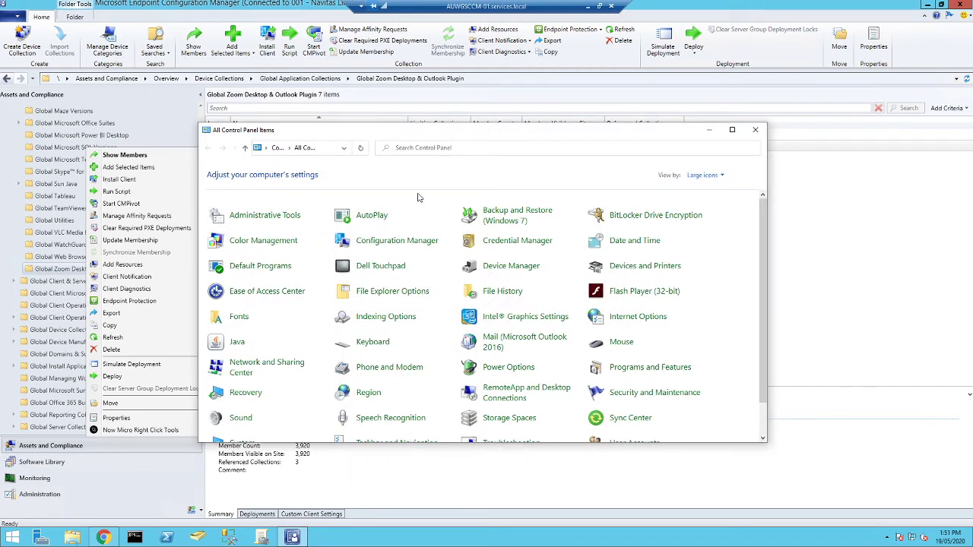
{"action": "left_click", "coordinate": [389, 248]}
{"action": "left_click", "coordinate": [755, 130]}
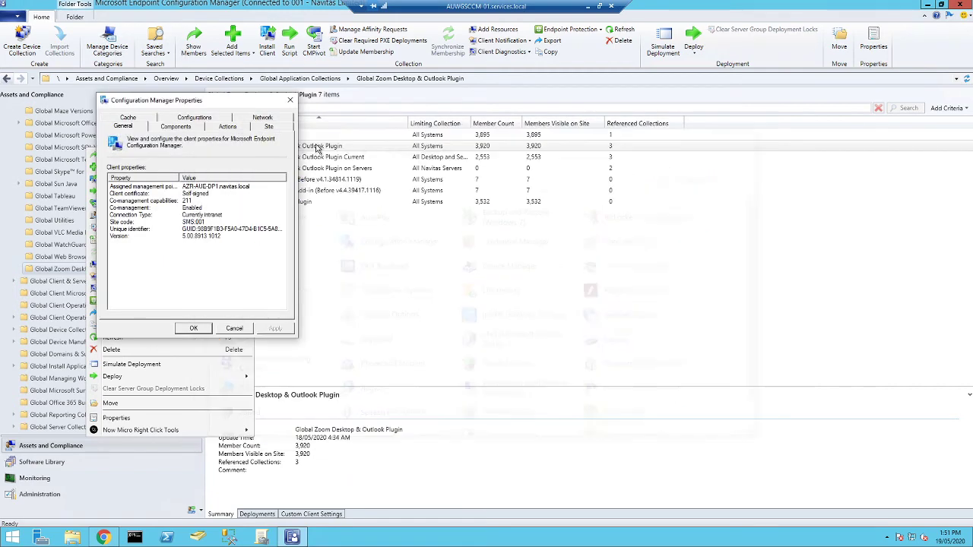
{"action": "left_click_drag", "start_coordinate": [228, 100], "coordinate": [596, 190]}
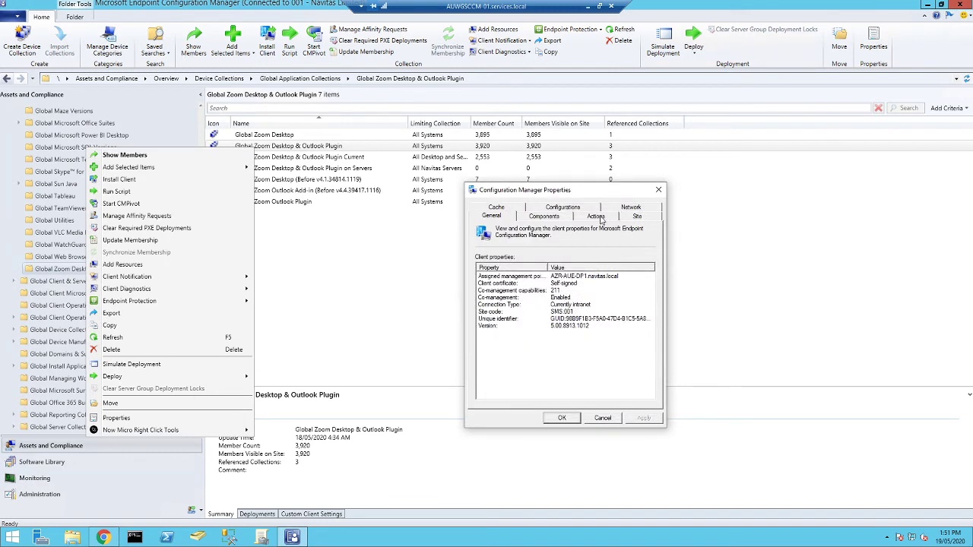
{"action": "left_click", "coordinate": [598, 217]}
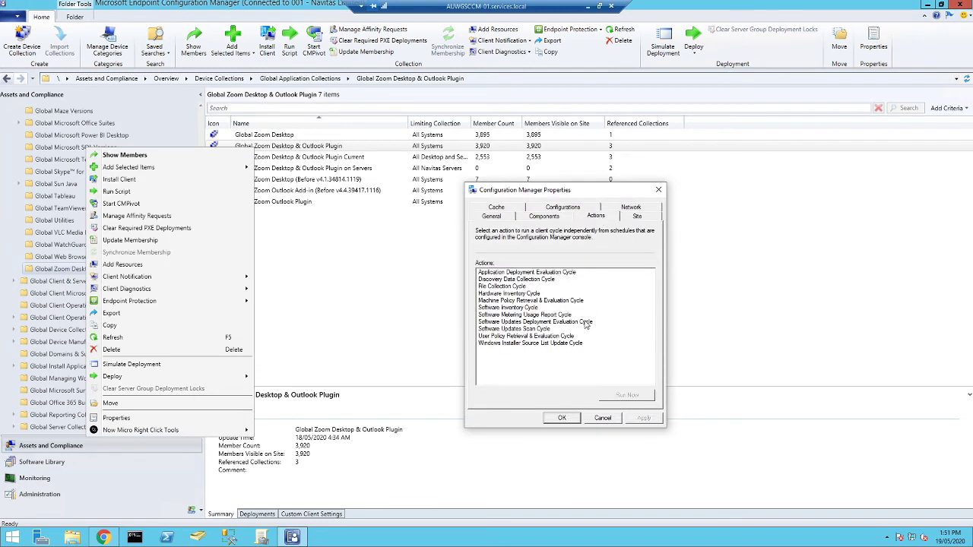
Step: Run the Machine Policy Retrieval & Evaluation Cycle and the Software Updates Deployment Evaluation Cycle on the local client
{"action": "left_click", "coordinate": [534, 301]}
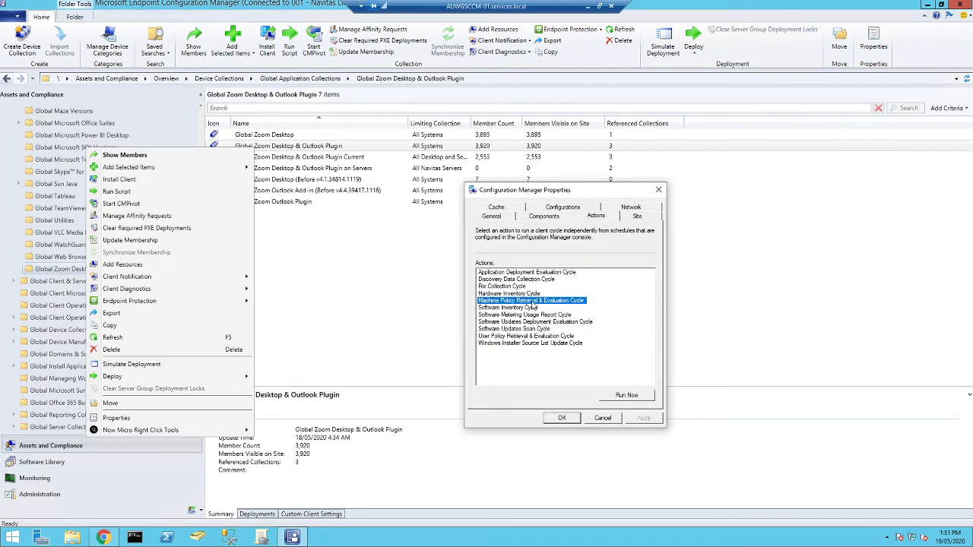
{"action": "left_click", "coordinate": [627, 396]}
{"action": "left_click", "coordinate": [575, 322]}
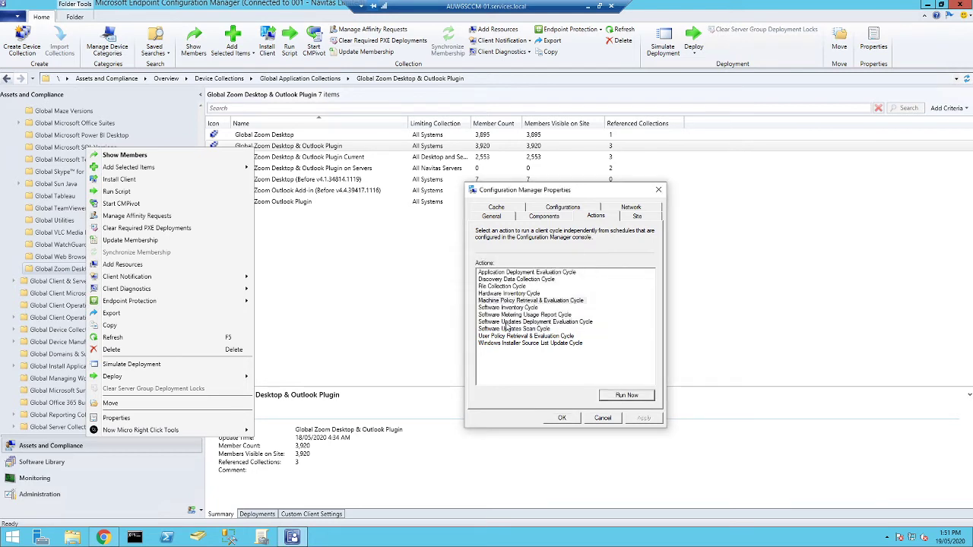
{"action": "left_click", "coordinate": [507, 322]}
{"action": "left_click", "coordinate": [625, 395]}
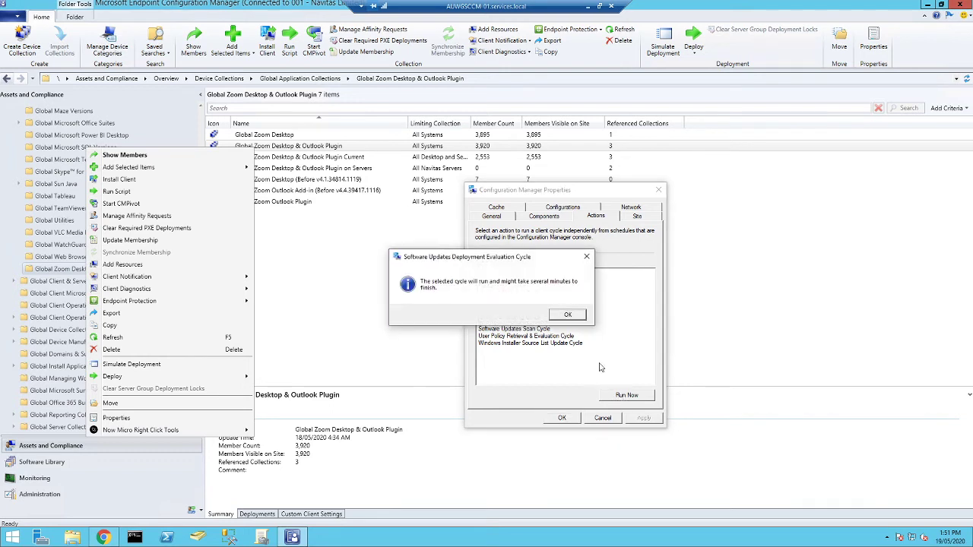
{"action": "left_click", "coordinate": [576, 322]}
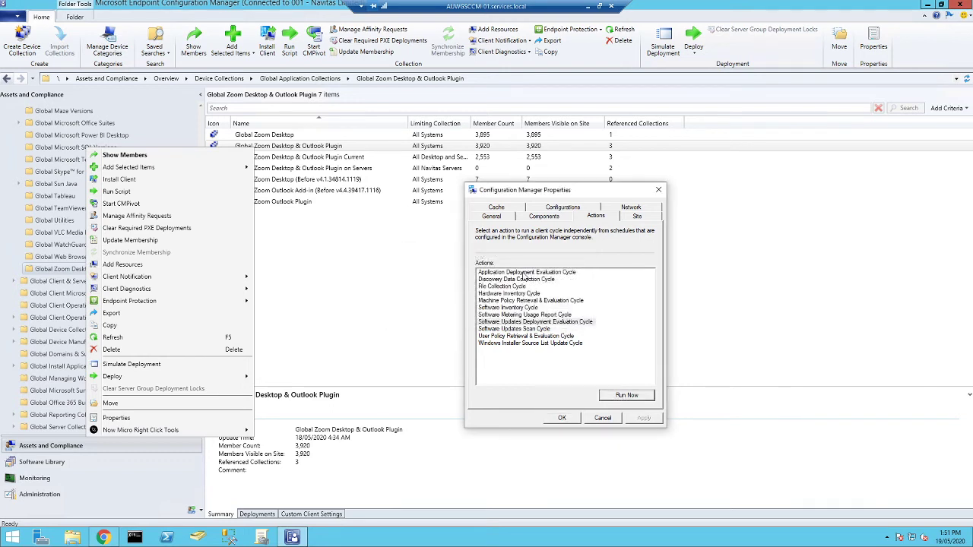
Step: Run the Application Deployment Evaluation Cycle on the local client and close the Configuration Manager properties
{"action": "left_click", "coordinate": [515, 273]}
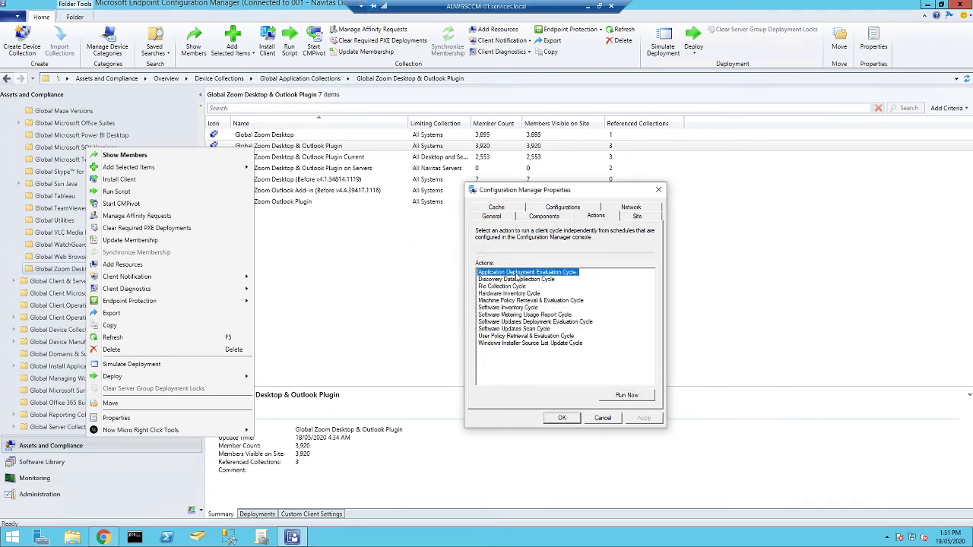
{"action": "left_click", "coordinate": [622, 396]}
{"action": "left_click", "coordinate": [571, 319]}
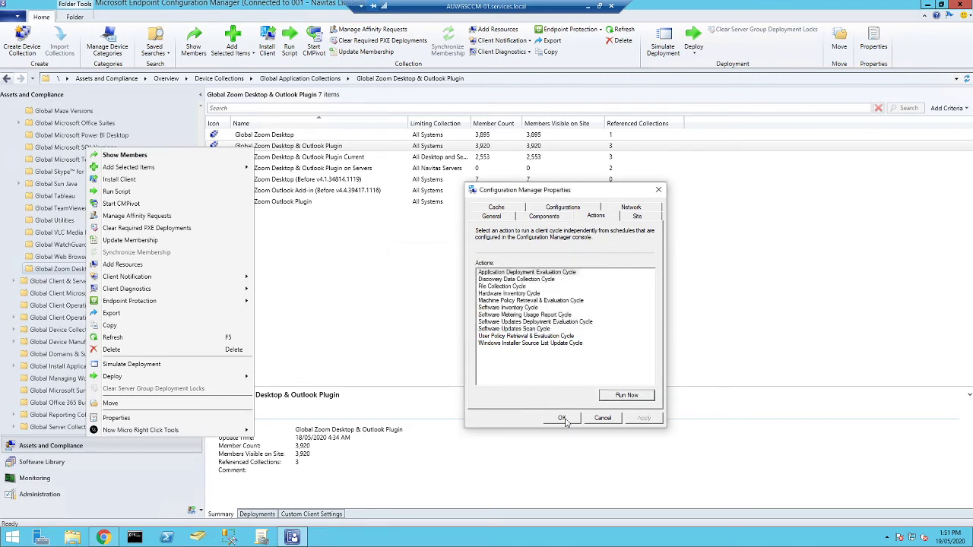
{"action": "left_click", "coordinate": [562, 418]}
Step: Run the Now Micro client action Machine Policy Retrieval and Evaluation Cycle on the Global Zoom Desktop & Outlook Plugin collection
{"action": "mouse_move", "coordinate": [225, 434]}
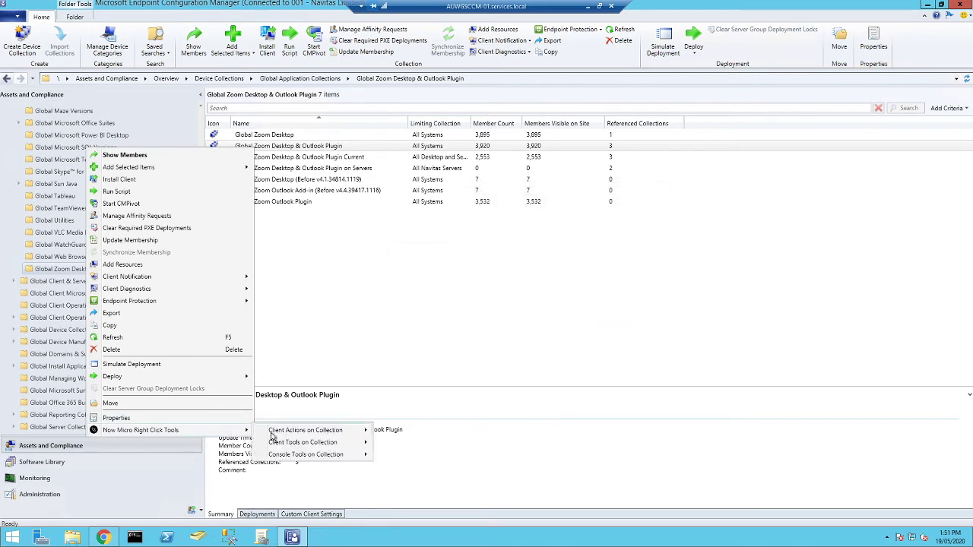
{"action": "mouse_move", "coordinate": [275, 437]}
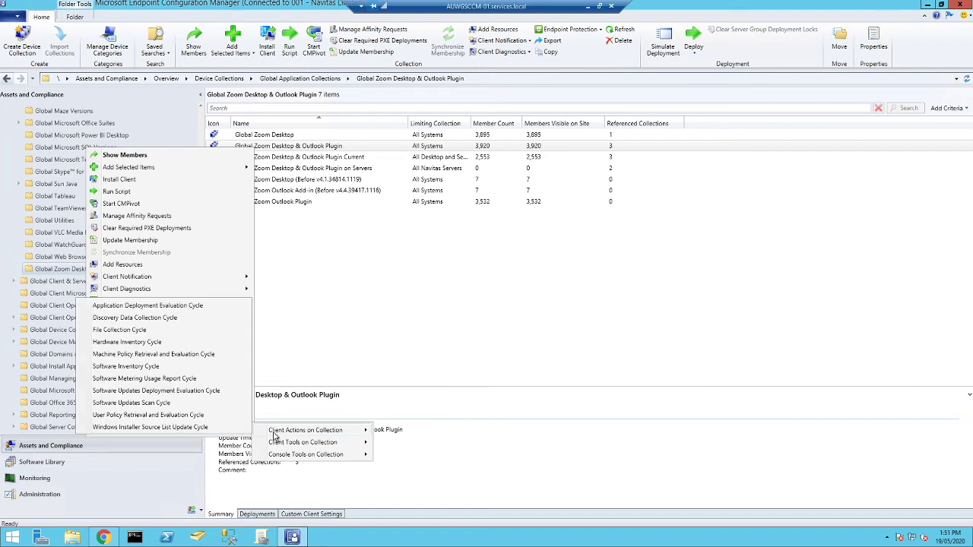
{"action": "left_click", "coordinate": [180, 354]}
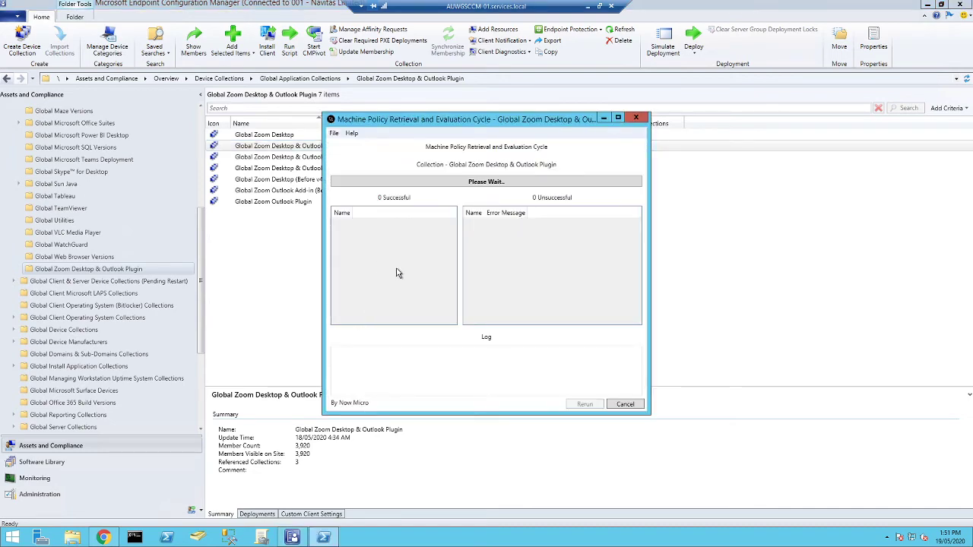
{"action": "left_click_drag", "start_coordinate": [441, 124], "coordinate": [530, 169]}
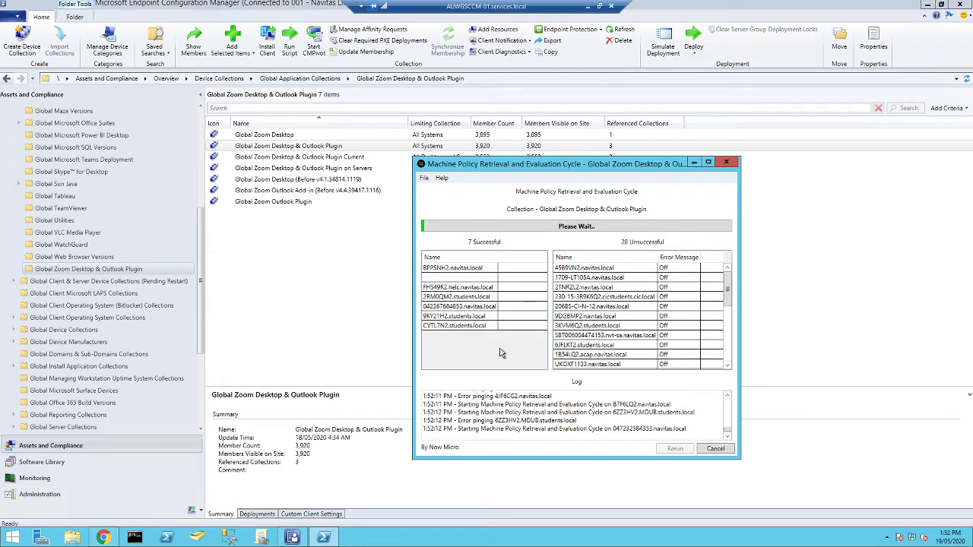
{"action": "left_click", "coordinate": [460, 508]}
Step: Run the Now Micro client action Software Updates Deployment Evaluation Cycle on the Global Zoom Desktop & Outlook Plugin collection
{"action": "right_click", "coordinate": [65, 270]}
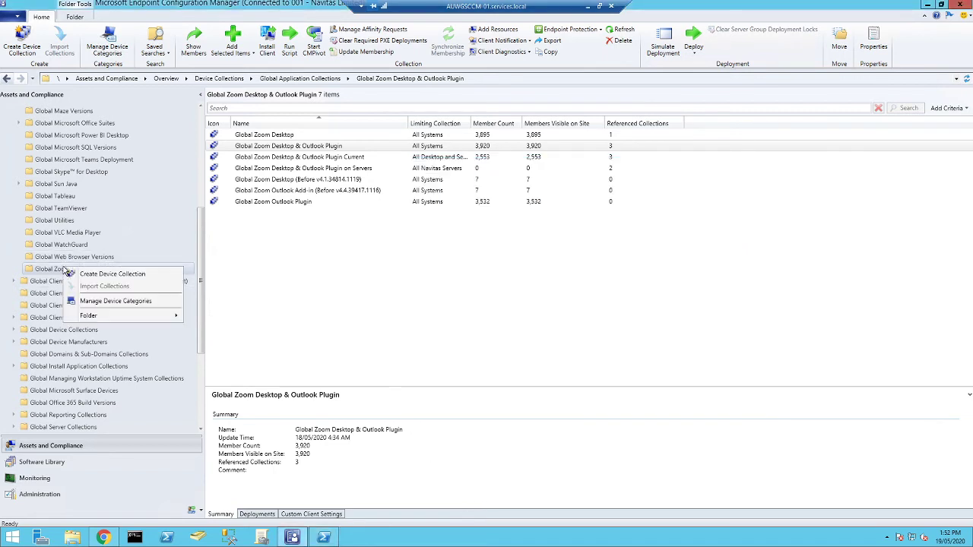
{"action": "right_click", "coordinate": [278, 149]}
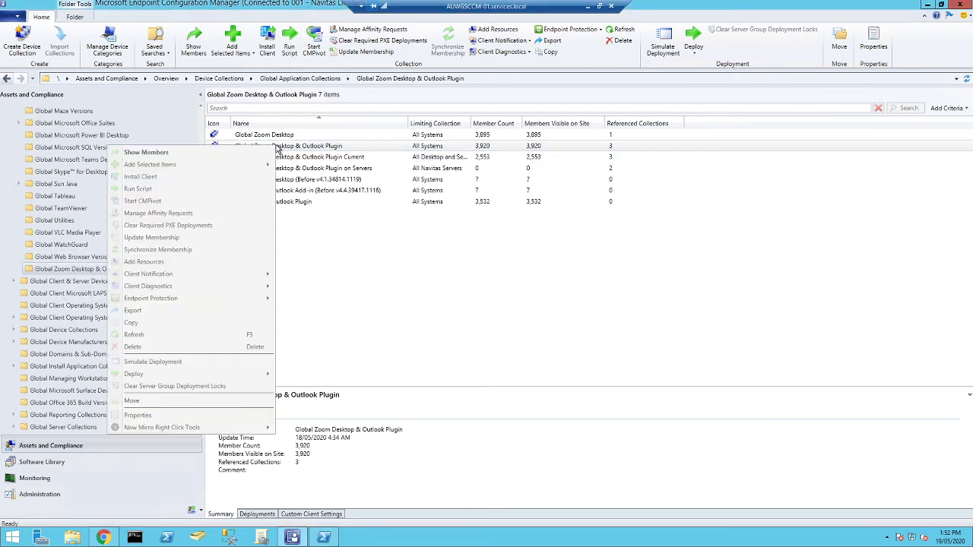
{"action": "mouse_move", "coordinate": [187, 430]}
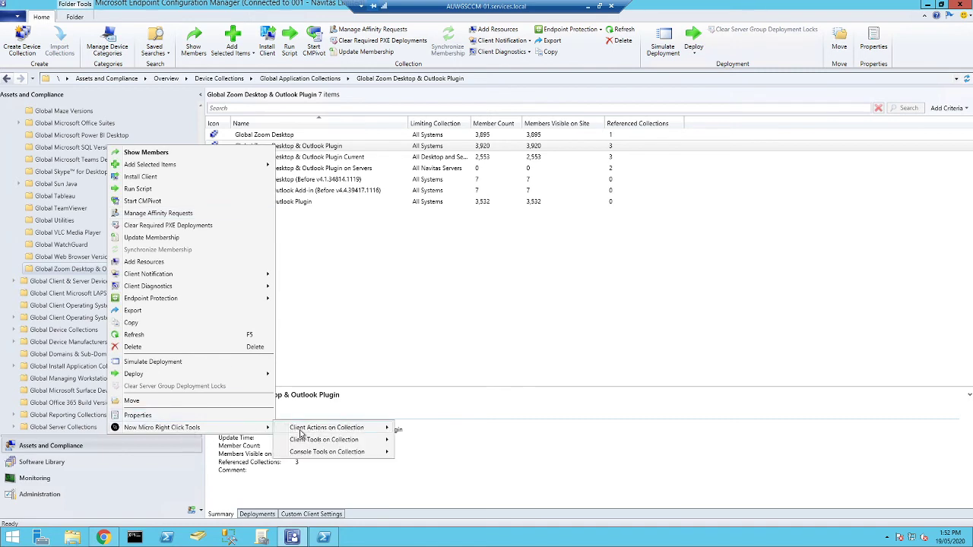
{"action": "mouse_move", "coordinate": [301, 432]}
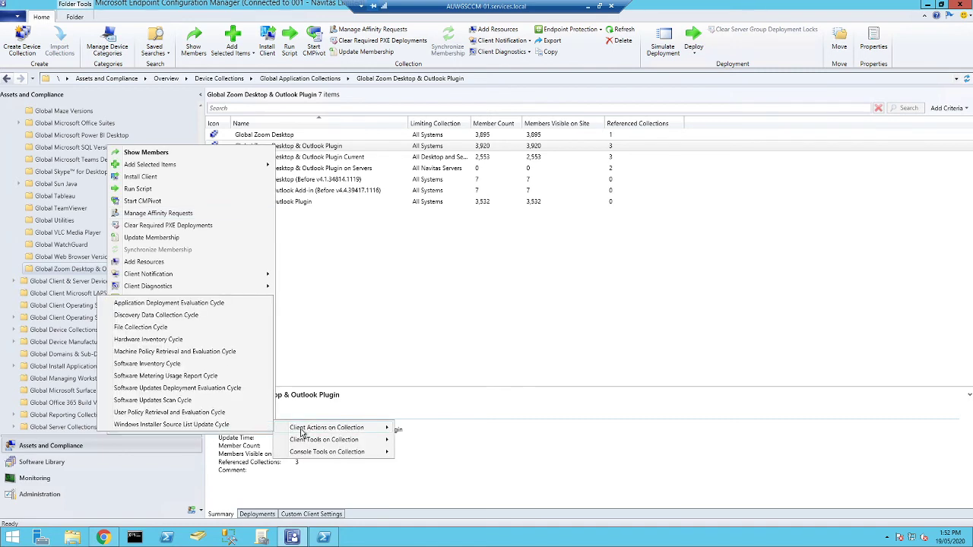
{"action": "left_click", "coordinate": [220, 389]}
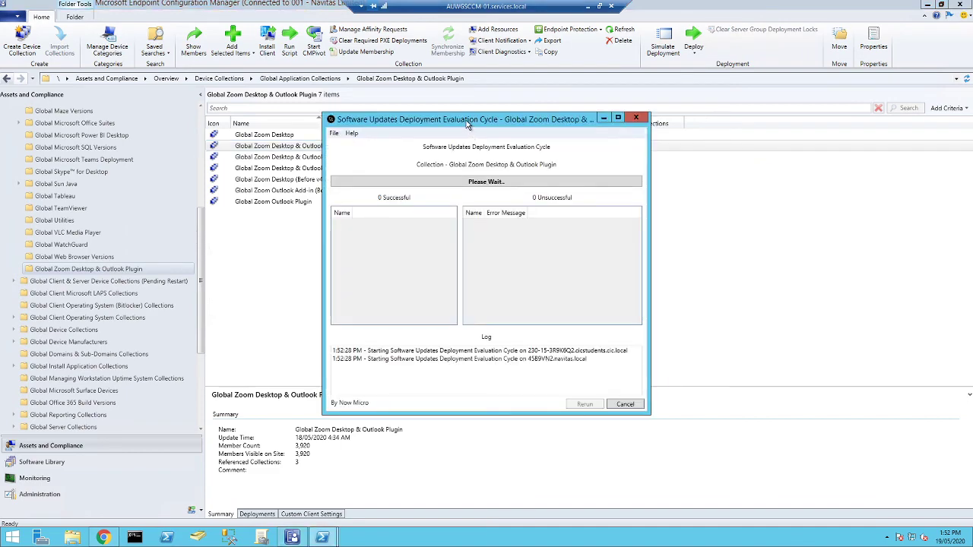
{"action": "left_click_drag", "start_coordinate": [466, 120], "coordinate": [820, 186]}
Step: Run the Now Micro client action Application Deployment Evaluation Cycle on the Global Zoom Desktop & Outlook Plugin collection
{"action": "left_click", "coordinate": [276, 147]}
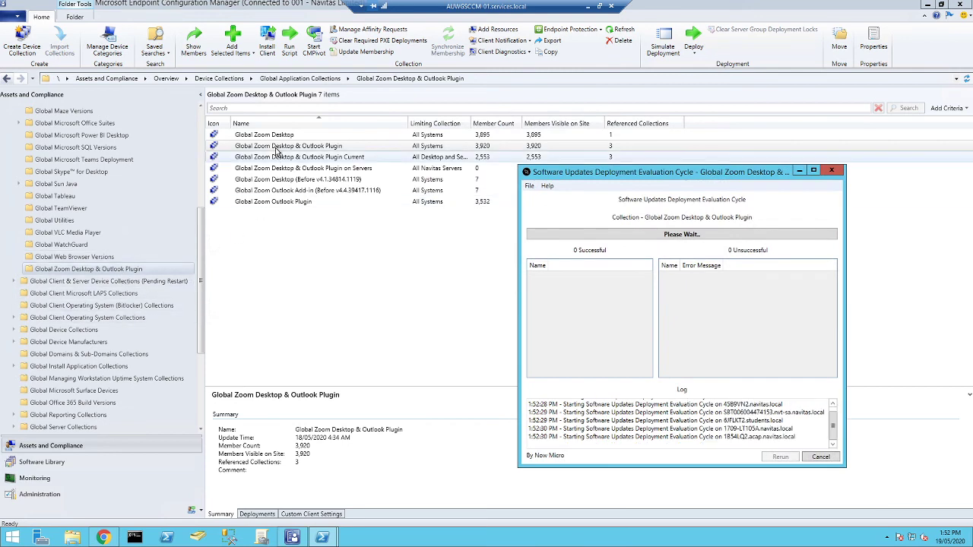
{"action": "right_click", "coordinate": [275, 150]}
{"action": "mouse_move", "coordinate": [183, 429]}
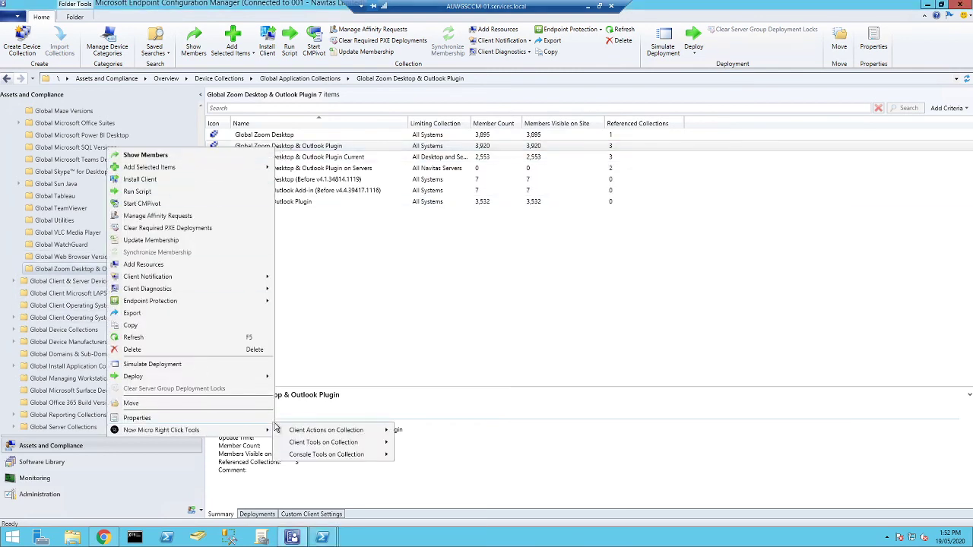
{"action": "mouse_move", "coordinate": [307, 434]}
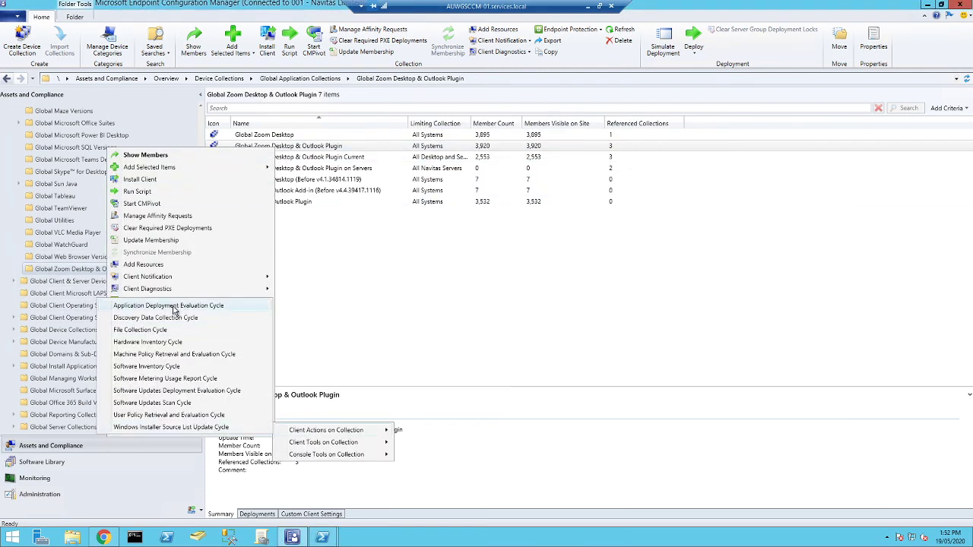
{"action": "left_click", "coordinate": [174, 307]}
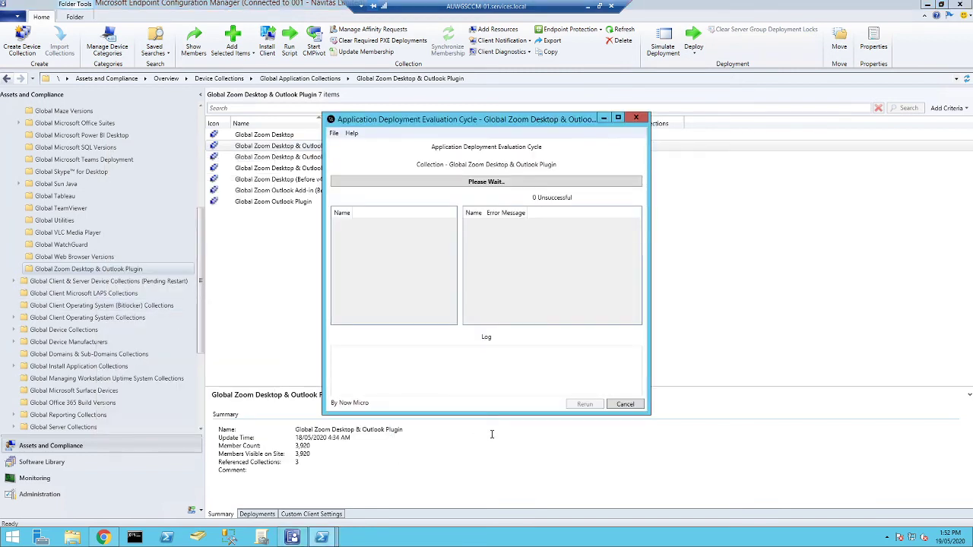
{"action": "left_click_drag", "start_coordinate": [495, 120], "coordinate": [649, 102]}
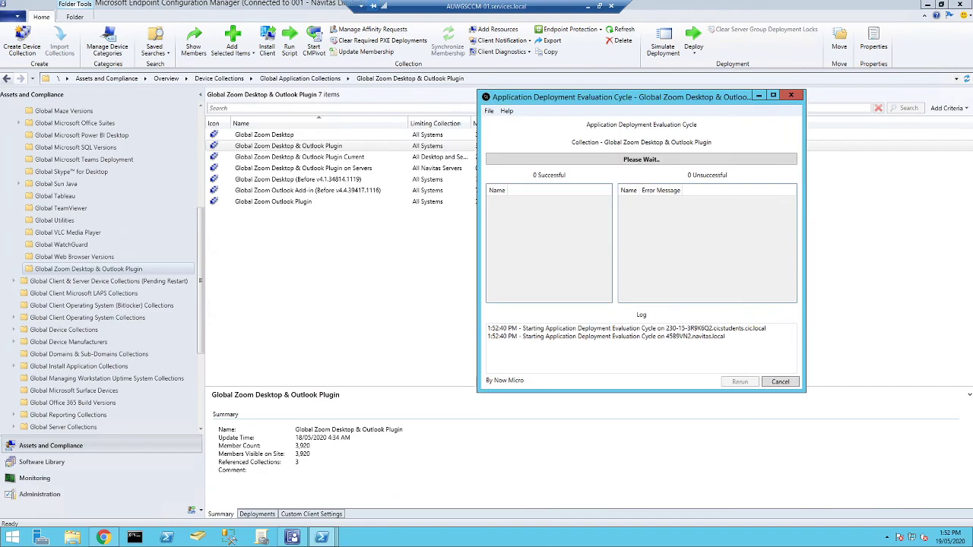
Step: Bring up the three running evaluation cycle windows, arrange them apart and check the progress of each
{"action": "mouse_move", "coordinate": [321, 538]}
{"action": "left_click", "coordinate": [240, 494]}
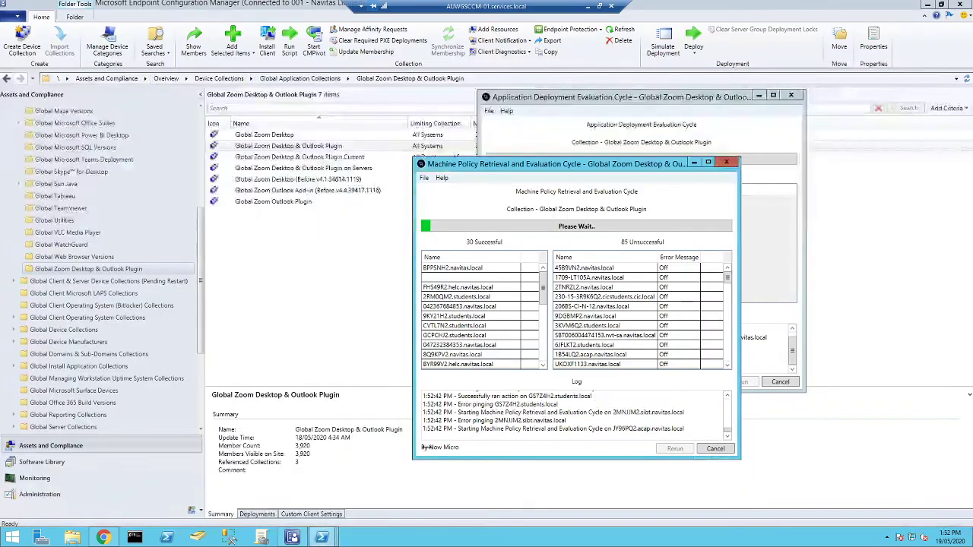
{"action": "left_click_drag", "start_coordinate": [422, 172], "coordinate": [141, 223]}
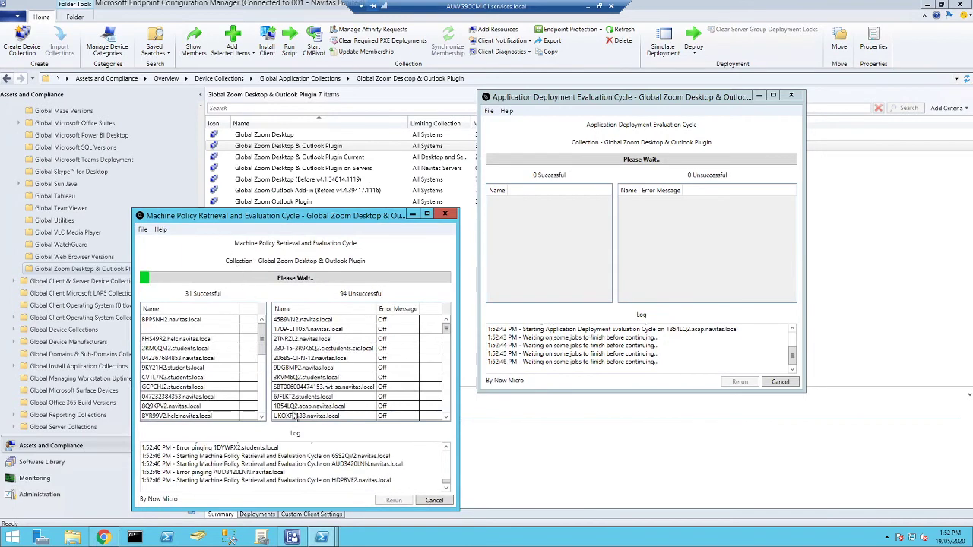
{"action": "mouse_move", "coordinate": [321, 537]}
{"action": "left_click", "coordinate": [340, 504]}
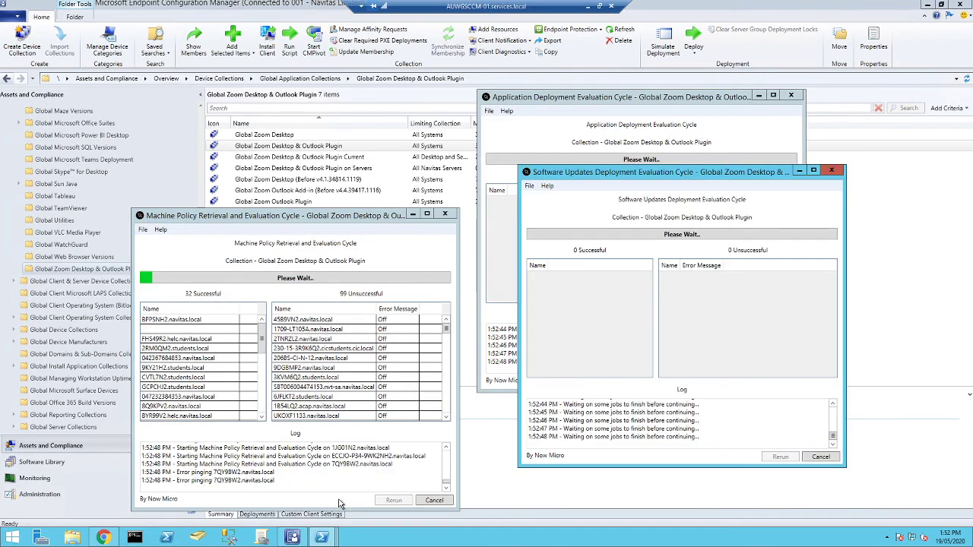
{"action": "mouse_move", "coordinate": [531, 172]}
{"action": "left_mouse_down"}
{"action": "mouse_move", "coordinate": [277, 209]}
{"action": "mouse_move", "coordinate": [553, 180]}
{"action": "mouse_move", "coordinate": [533, 178]}
{"action": "left_mouse_up"}
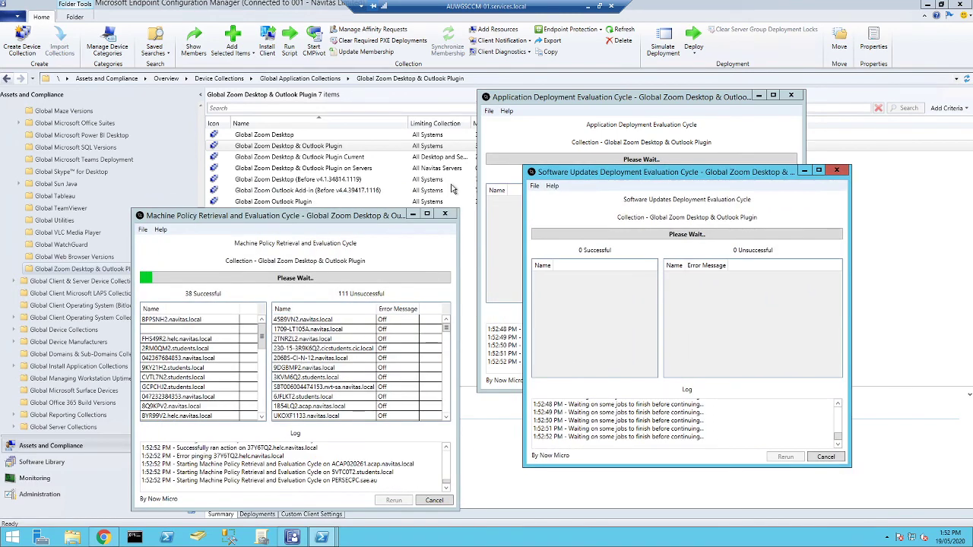
{"action": "left_click", "coordinate": [577, 135]}
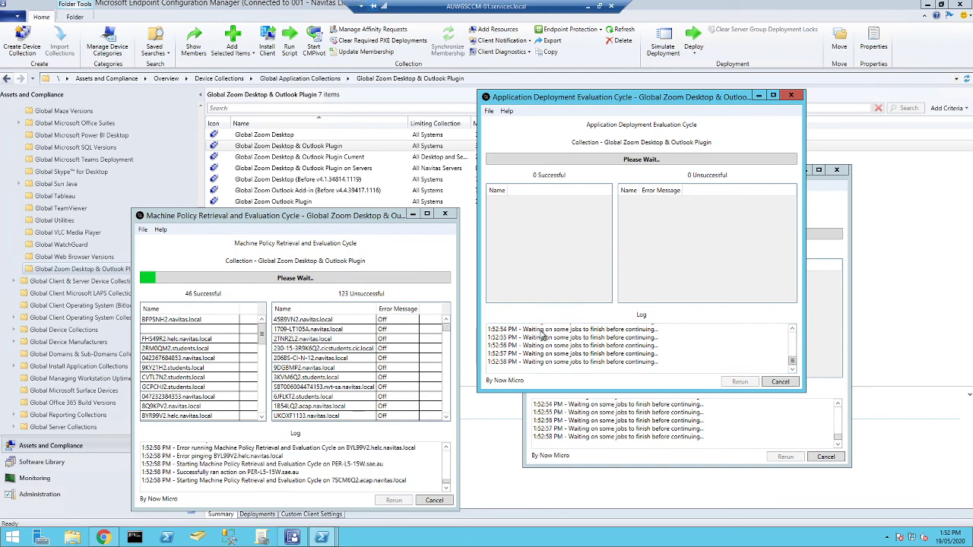
Step: Return to the monitored Global Zoom Desktop & Outlook Plugin deployment status, view its In Progress results and widen the Category column
{"action": "left_click", "coordinate": [507, 514]}
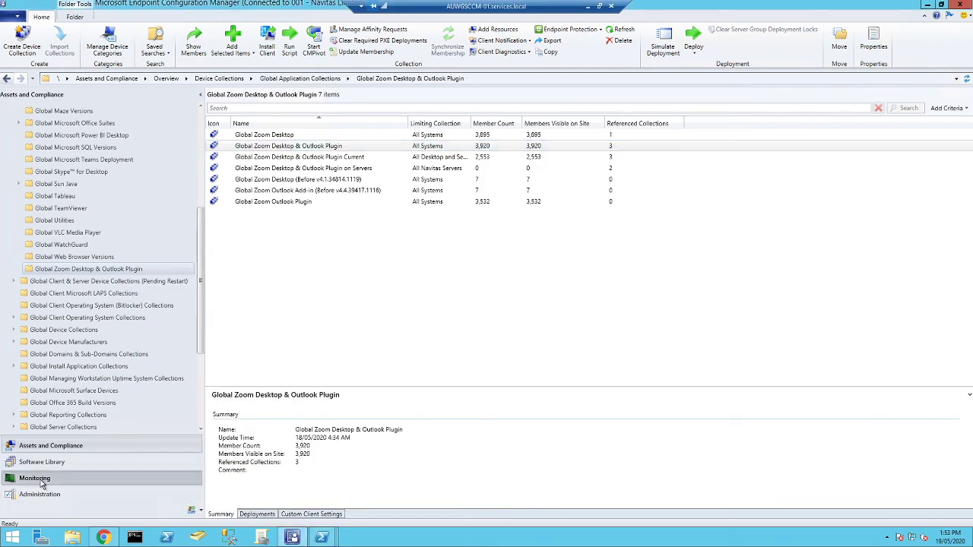
{"action": "left_click", "coordinate": [61, 478]}
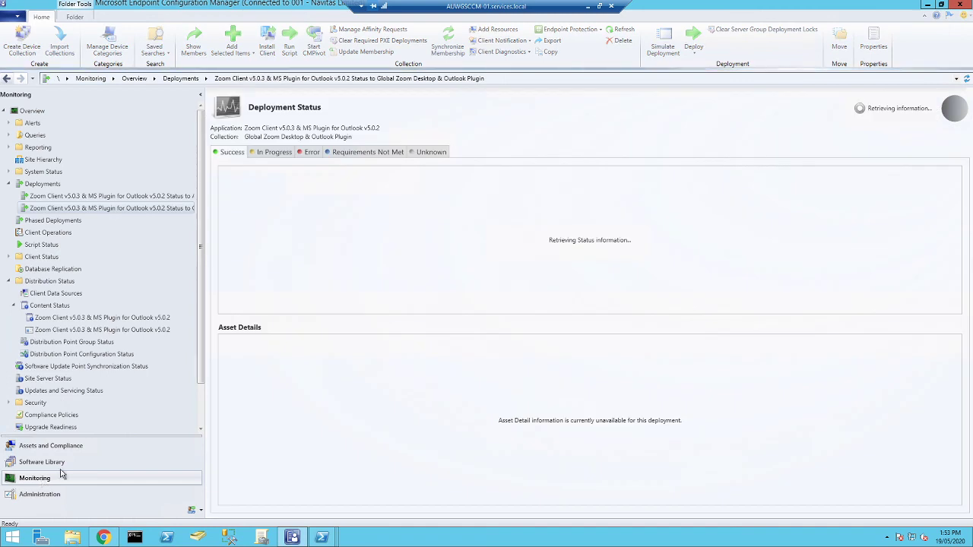
{"action": "left_click", "coordinate": [276, 153]}
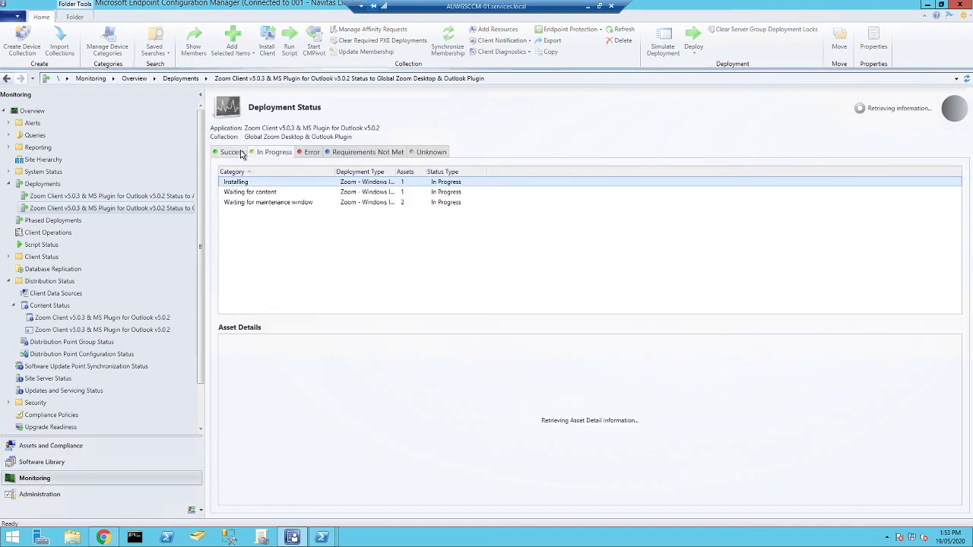
{"action": "left_click_drag", "start_coordinate": [333, 171], "coordinate": [376, 171]}
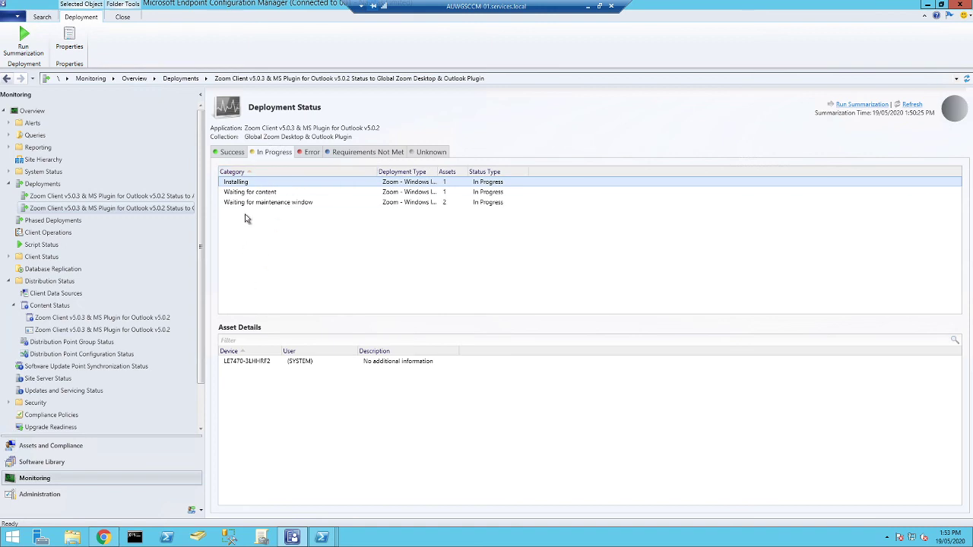
Step: Examine the assets waiting for content and for a maintenance window, and check the deployment's Success and Error results
{"action": "left_click", "coordinate": [261, 192]}
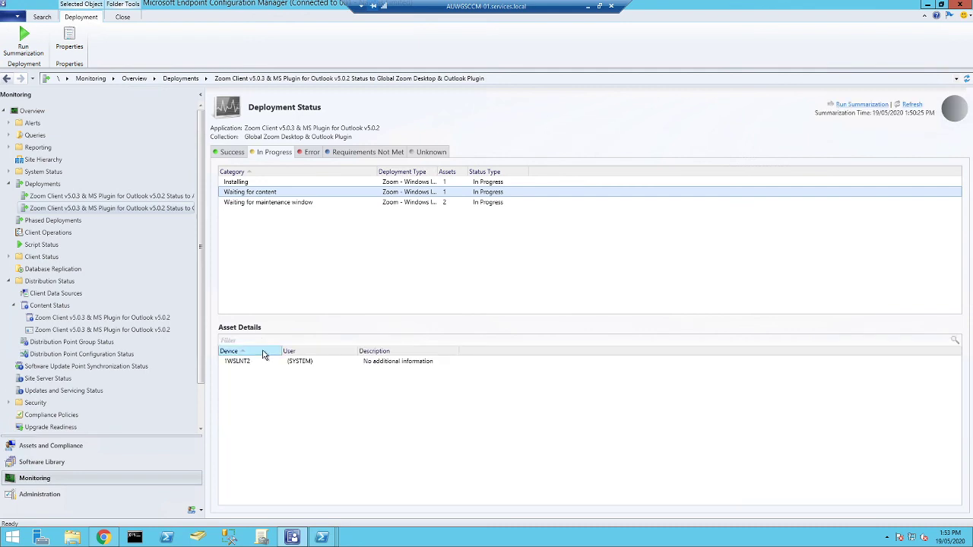
{"action": "left_click", "coordinate": [262, 202]}
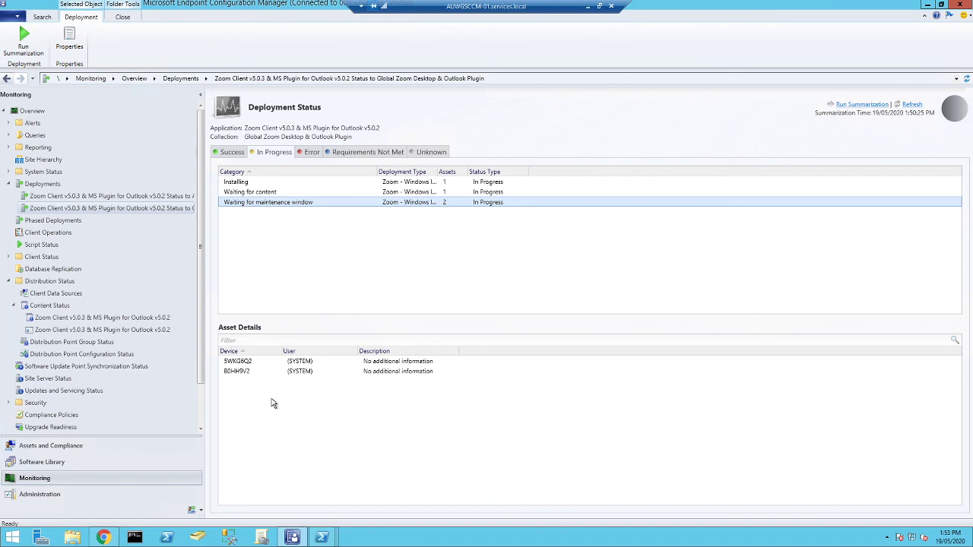
{"action": "left_click", "coordinate": [232, 152]}
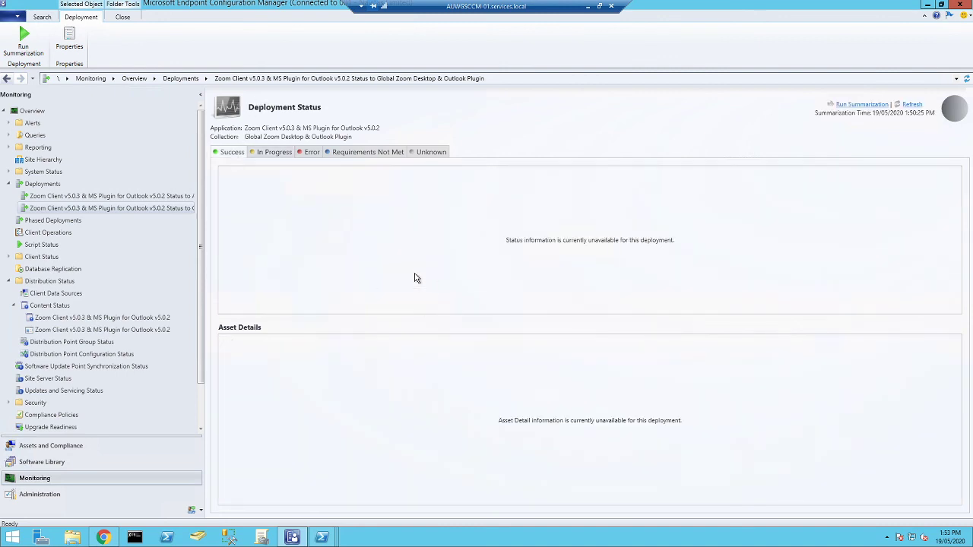
{"action": "left_click", "coordinate": [311, 152]}
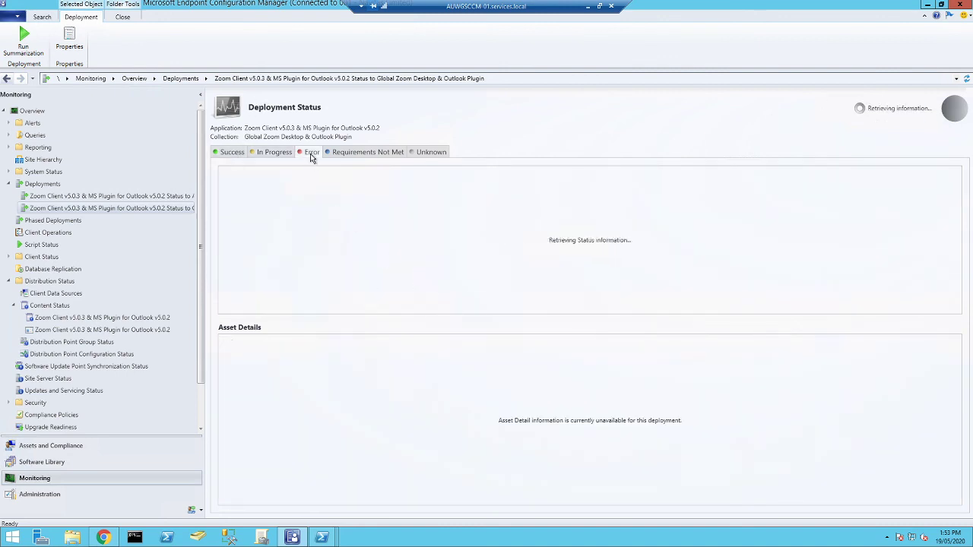
Step: Check the Error and Success results of the Zoom deployment to All Users, and return to the Global Zoom Desktop & Outlook Plugin deployment status
{"action": "left_click", "coordinate": [135, 198]}
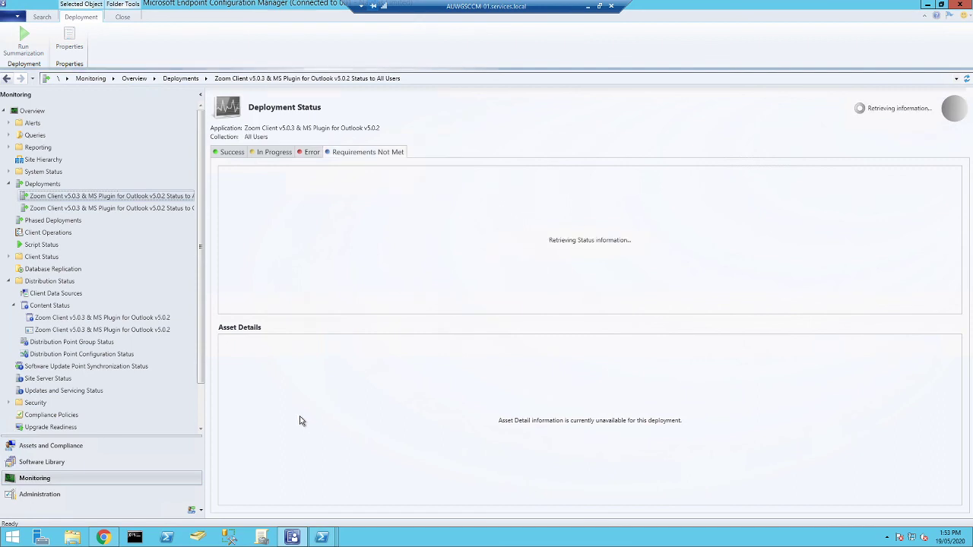
{"action": "left_click", "coordinate": [311, 153]}
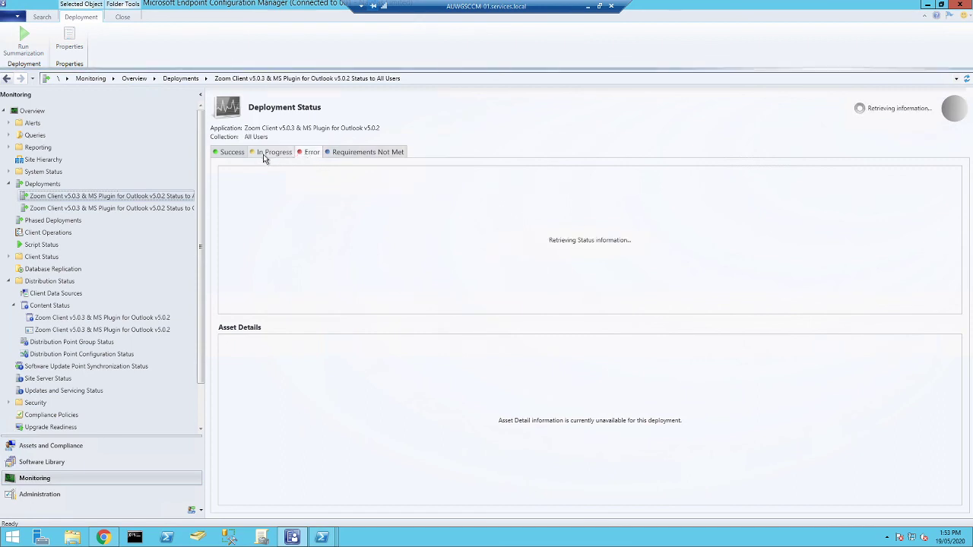
{"action": "left_click", "coordinate": [233, 153]}
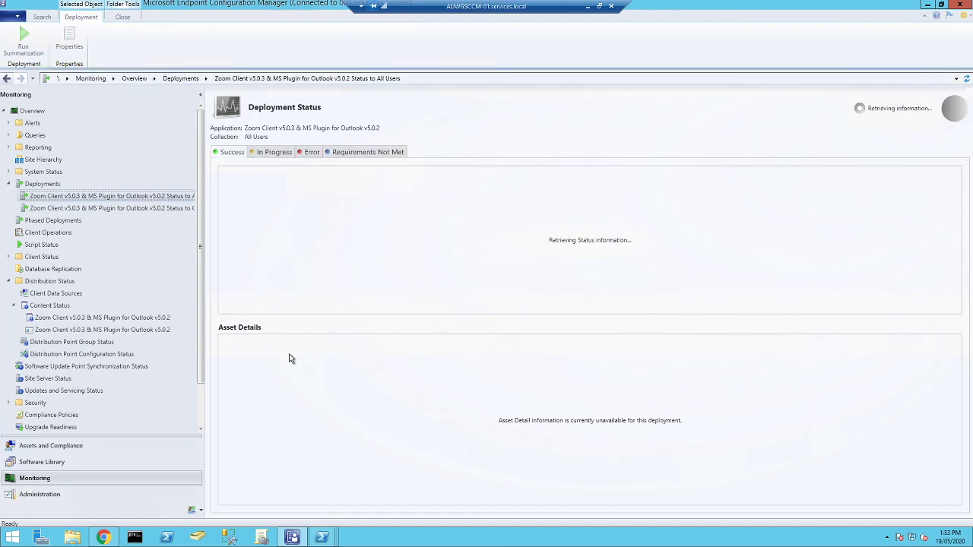
{"action": "left_click", "coordinate": [150, 207]}
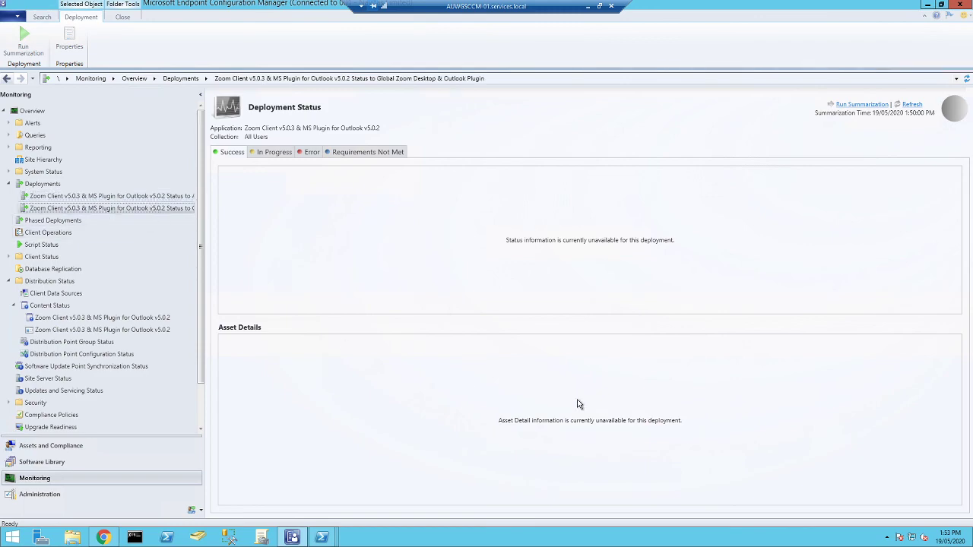